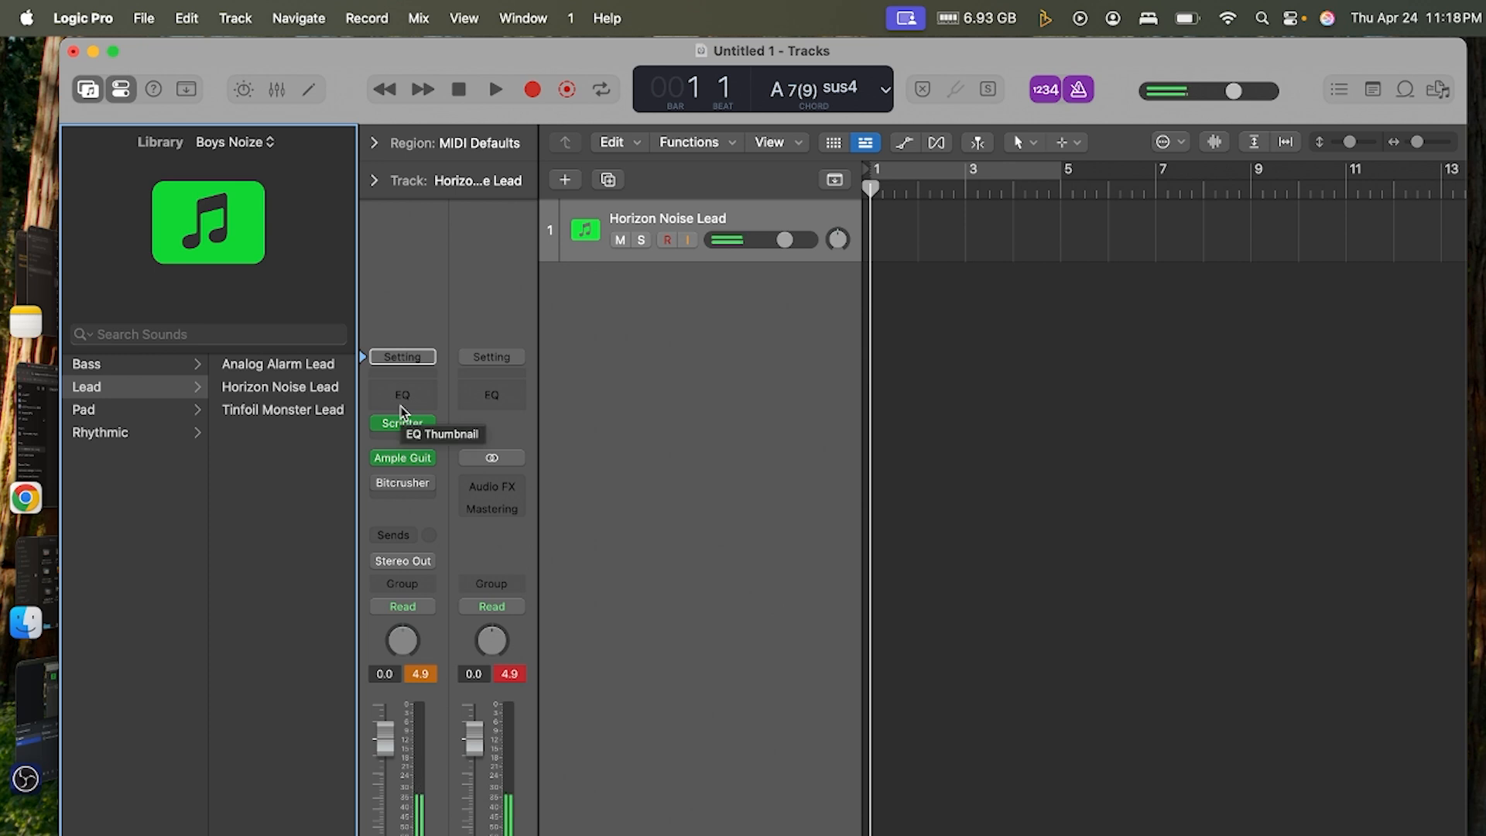
# - Open the lead track's Scripter script in the editor and examine the custom MIDI tuning comment and per-string pitch offsets
pyautogui.click(402, 425)
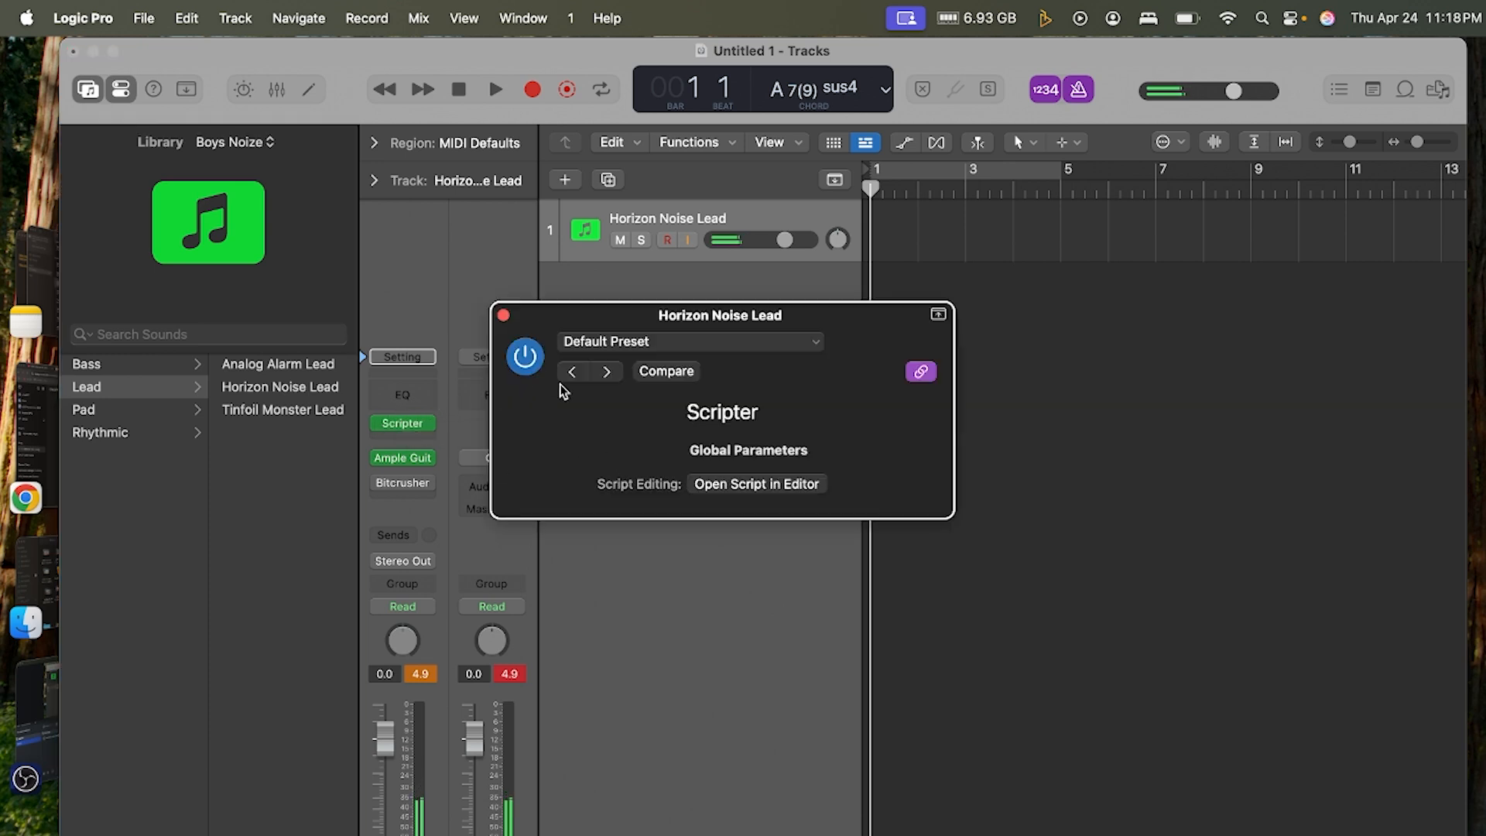
pyautogui.click(732, 488)
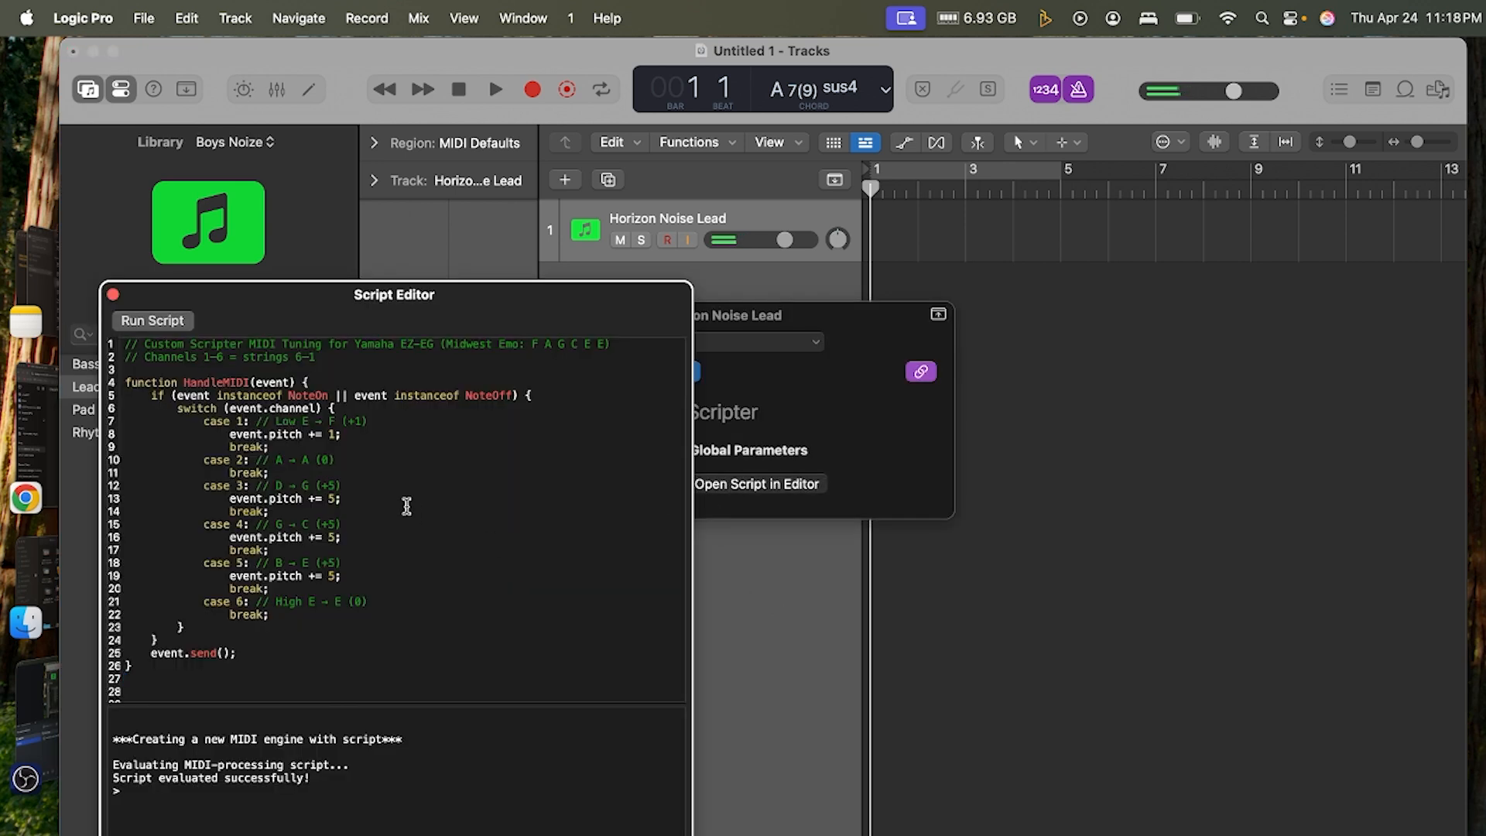
pyautogui.moveTo(452, 344); pyautogui.dragTo(720, 346)
pyautogui.click(547, 353)
pyautogui.press('super+Tab')
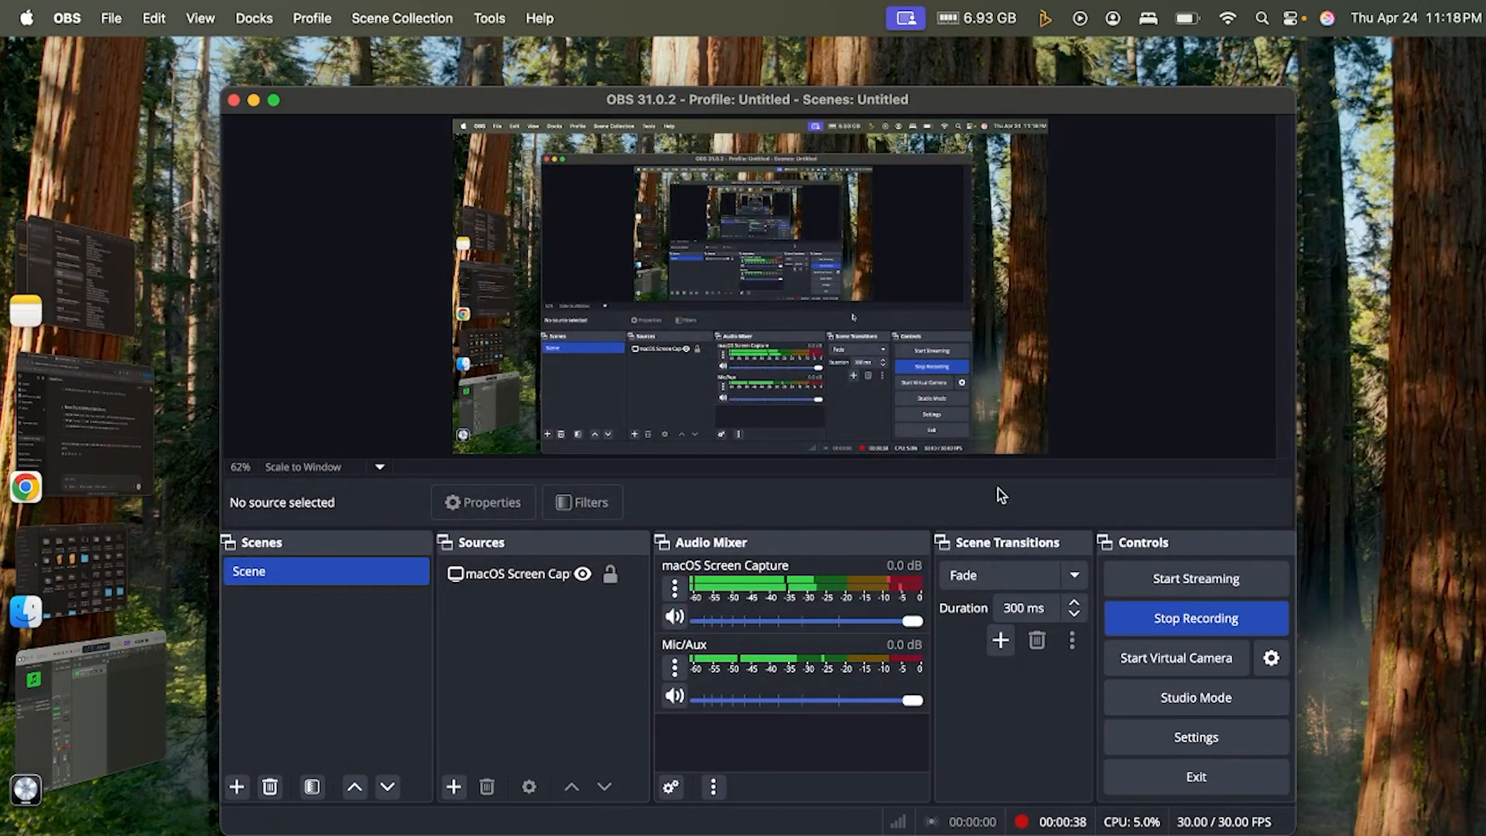
pyautogui.click(1161, 619)
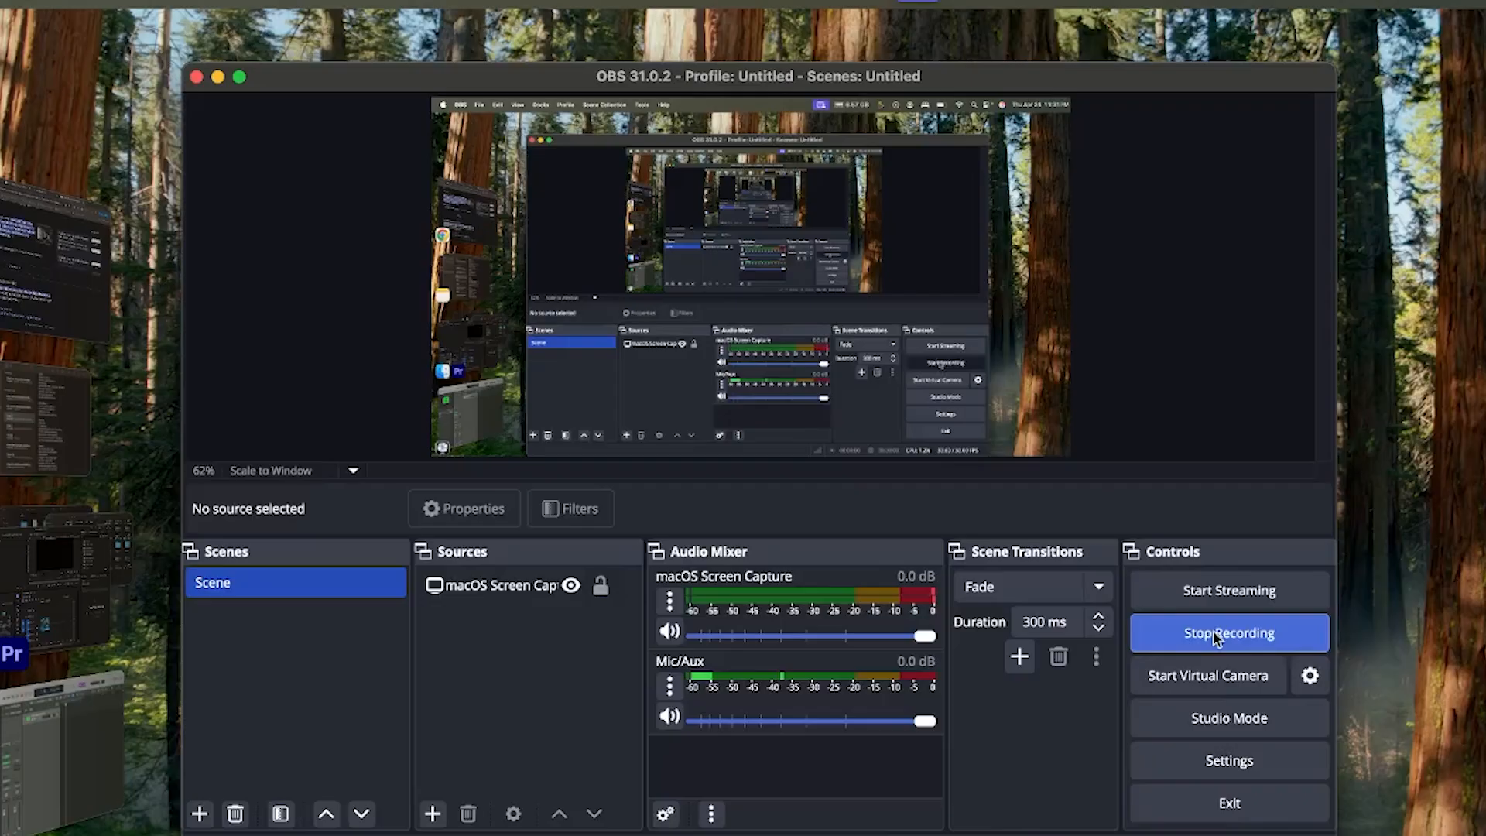
pyautogui.click(1217, 639)
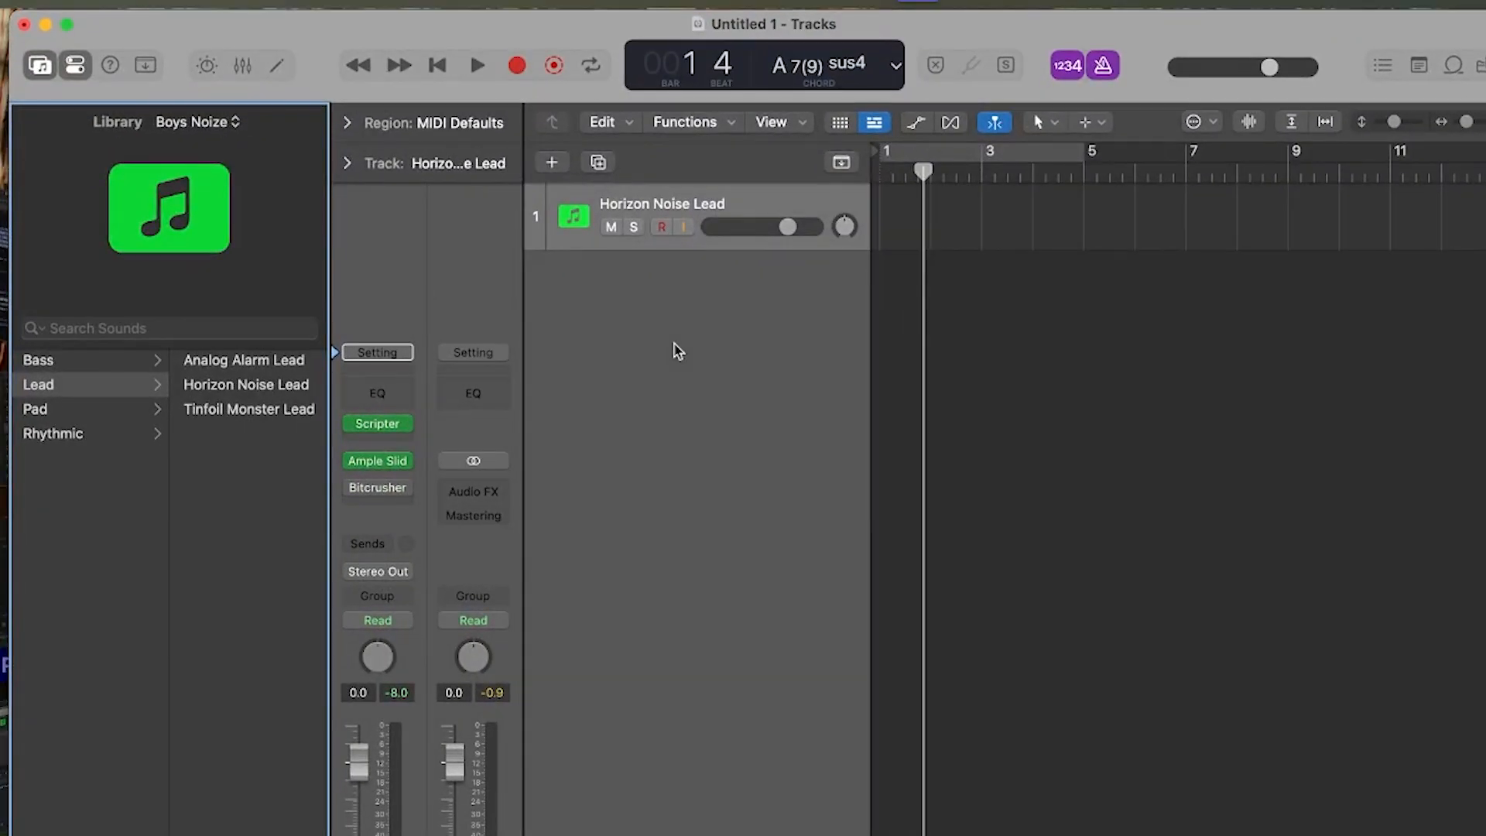
# - Replace the lead track's instrument with the stereo version of Ample Guitar SH
pyautogui.click(404, 463)
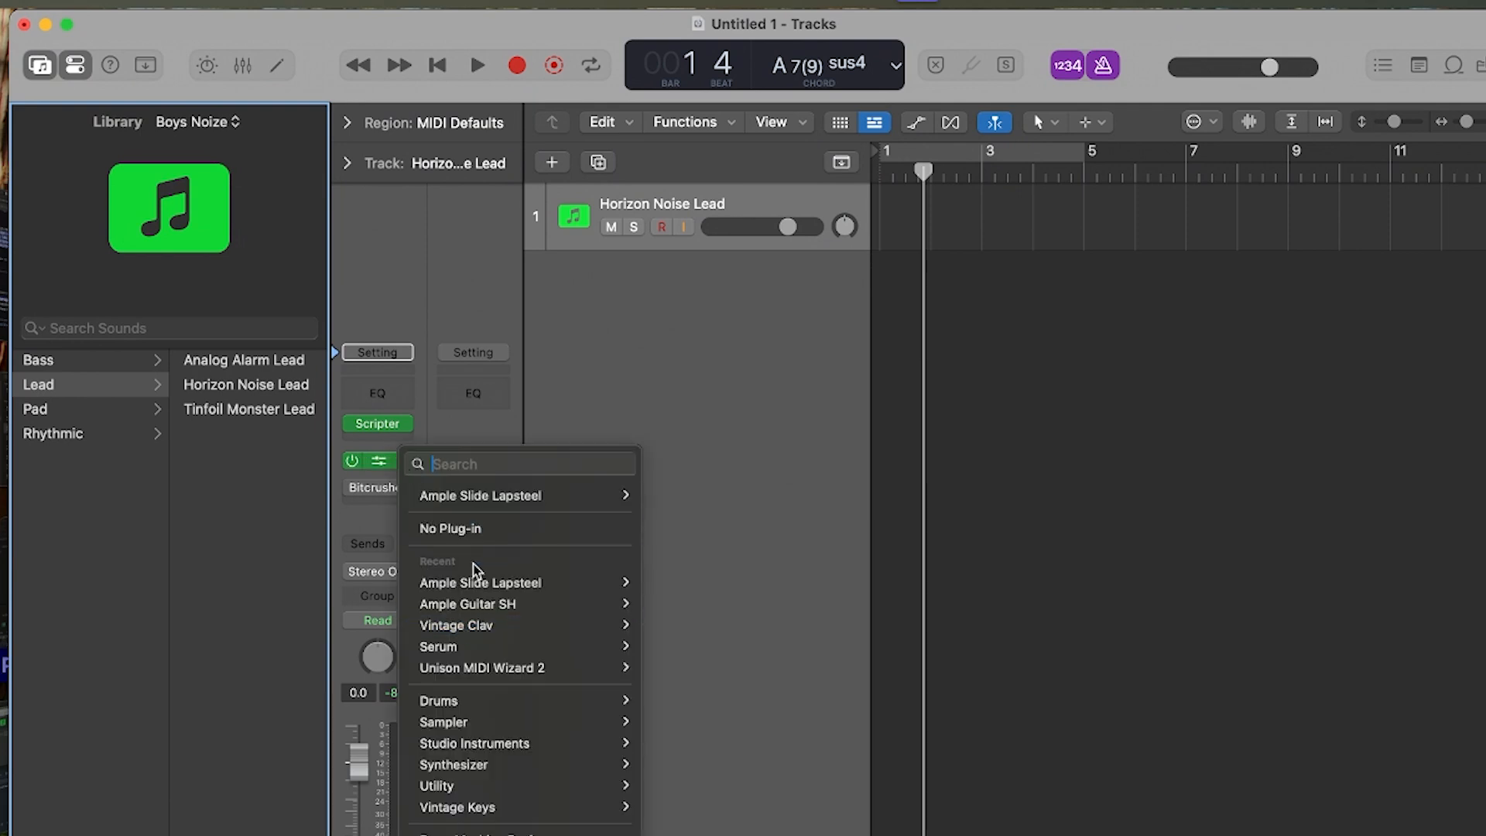
pyautogui.moveTo(504, 604)
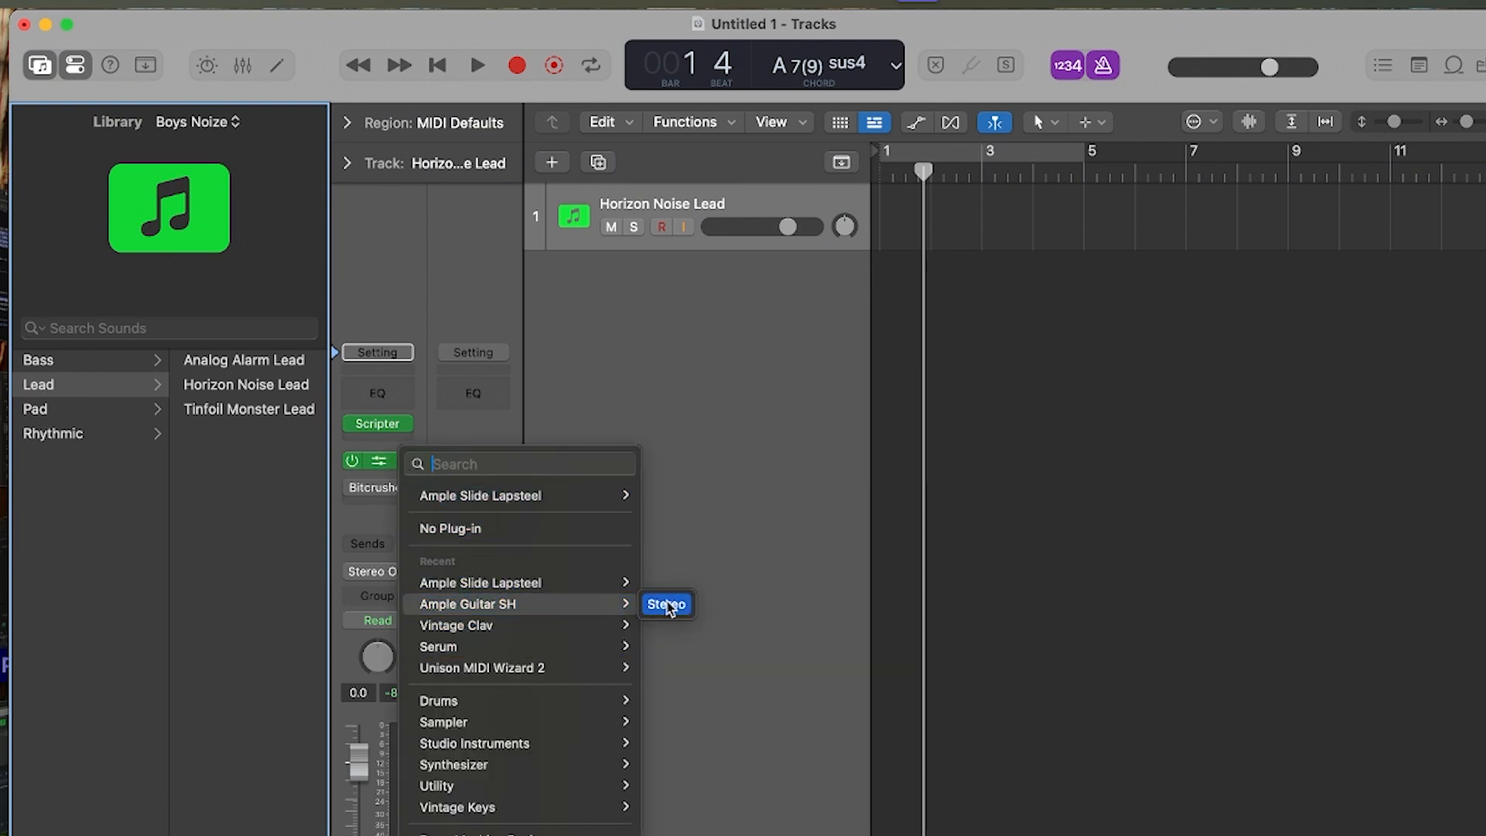
pyautogui.click(579, 604)
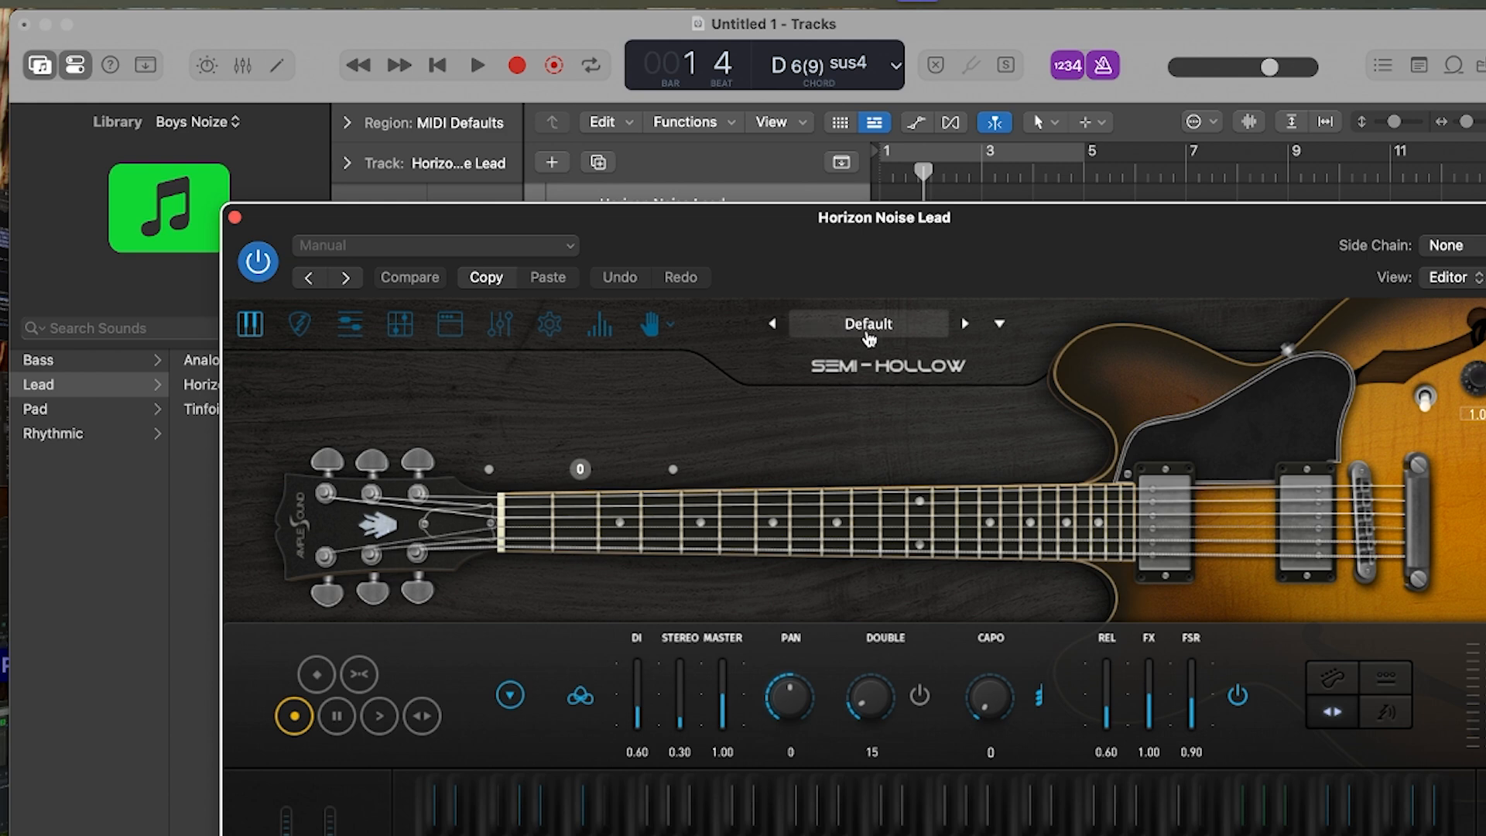
# - Load the Autumn Leaves preset in the semi-hollow guitar and close the preset browser
pyautogui.click(868, 325)
pyautogui.click(396, 367)
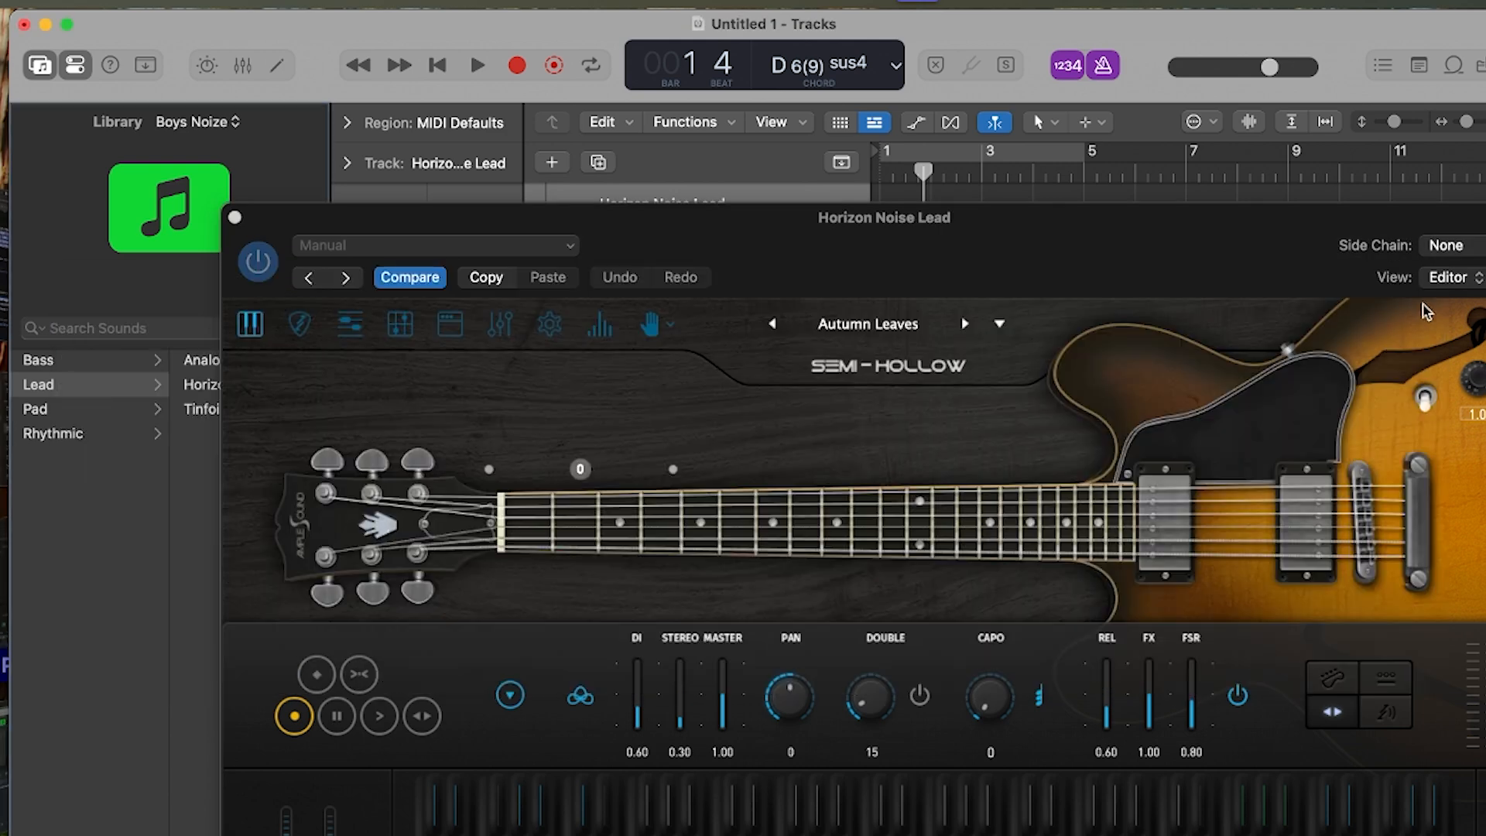
pyautogui.click(1423, 300)
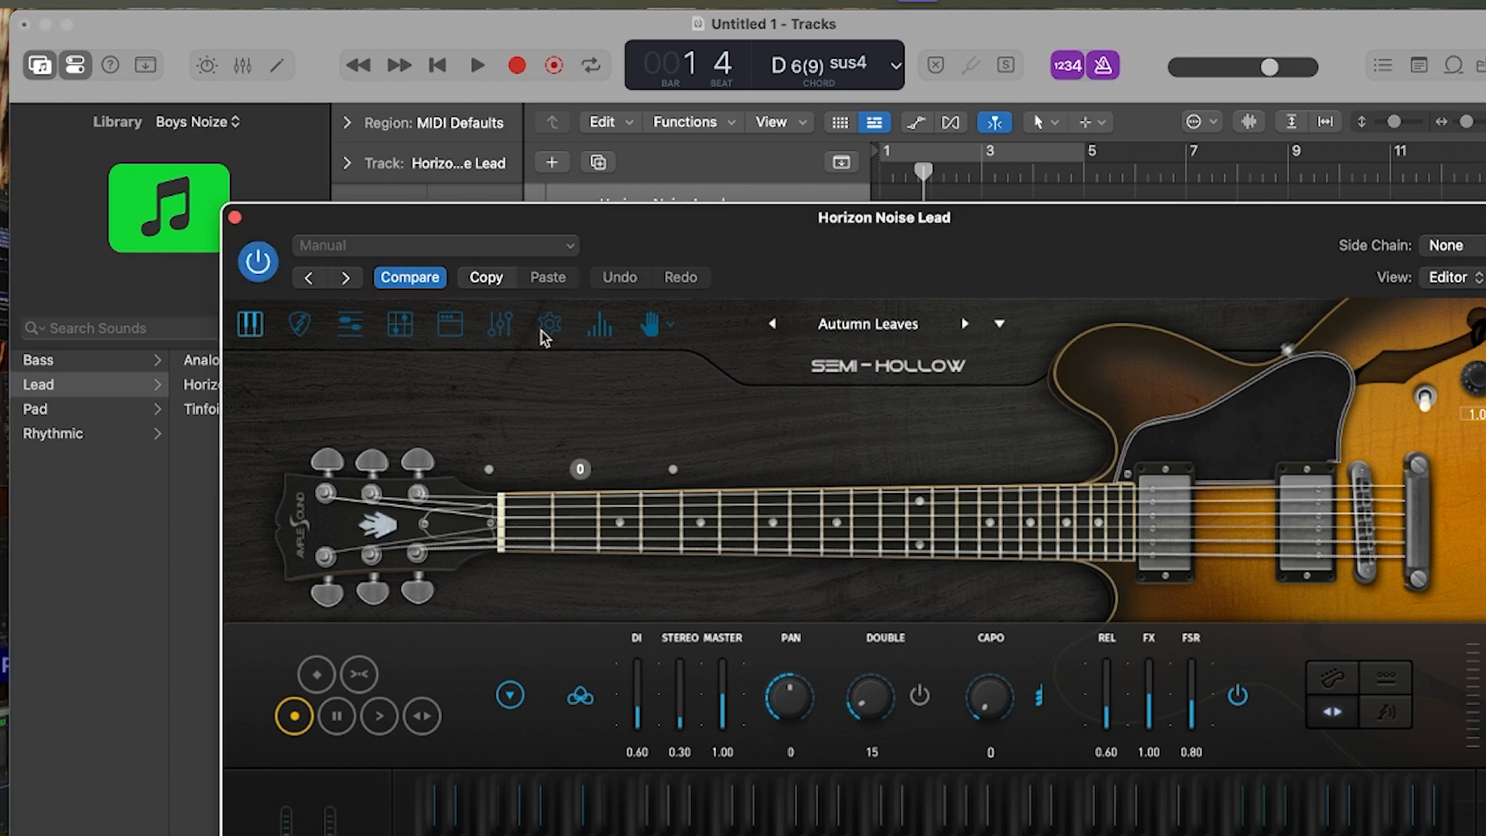
# - Review the semi-hollow guitar's MIDI Guitar string settings and its list of presets
pyautogui.click(547, 326)
pyautogui.click(621, 159)
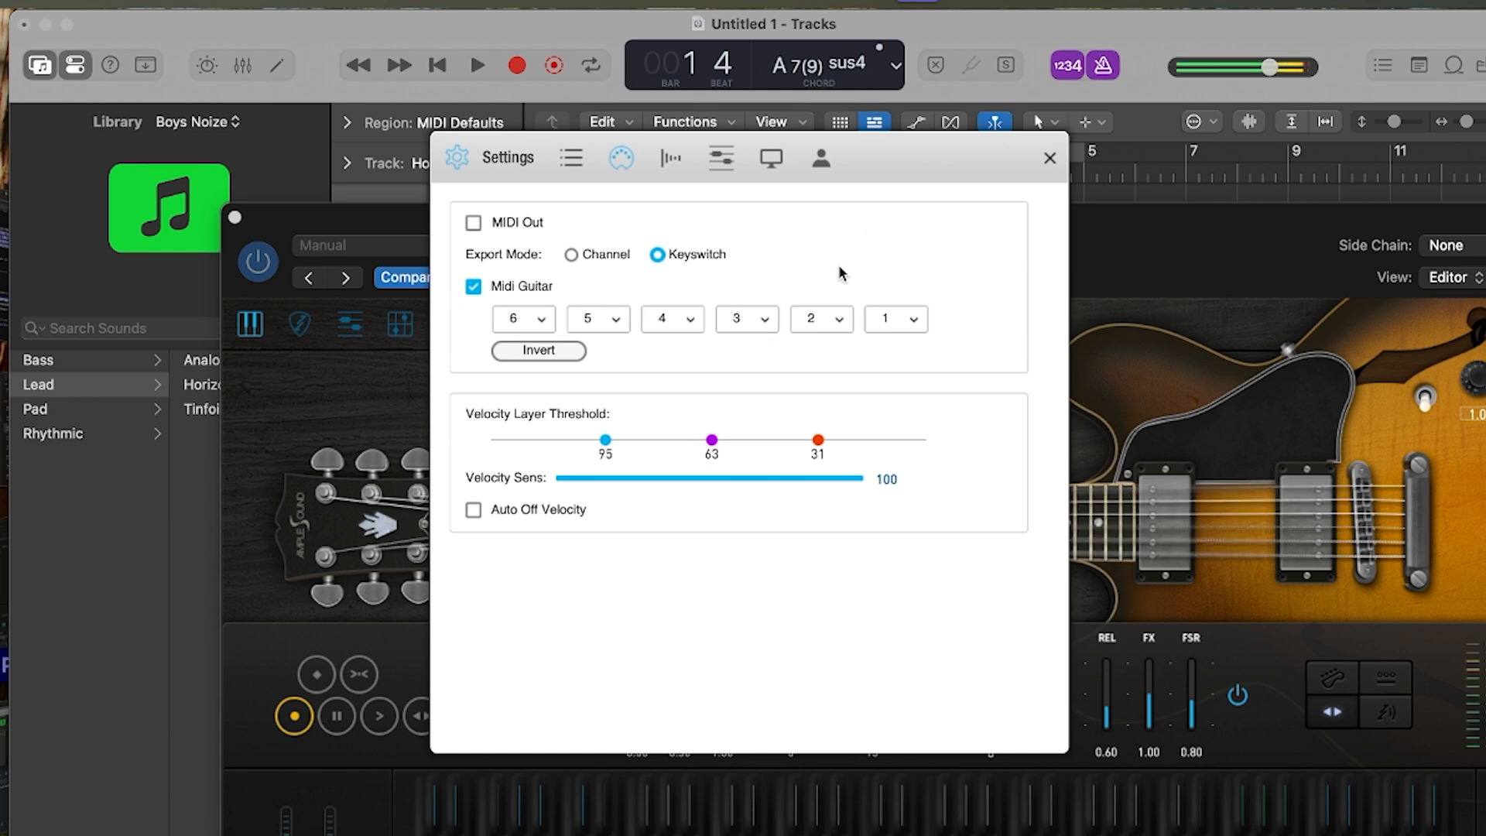
pyautogui.click(1049, 158)
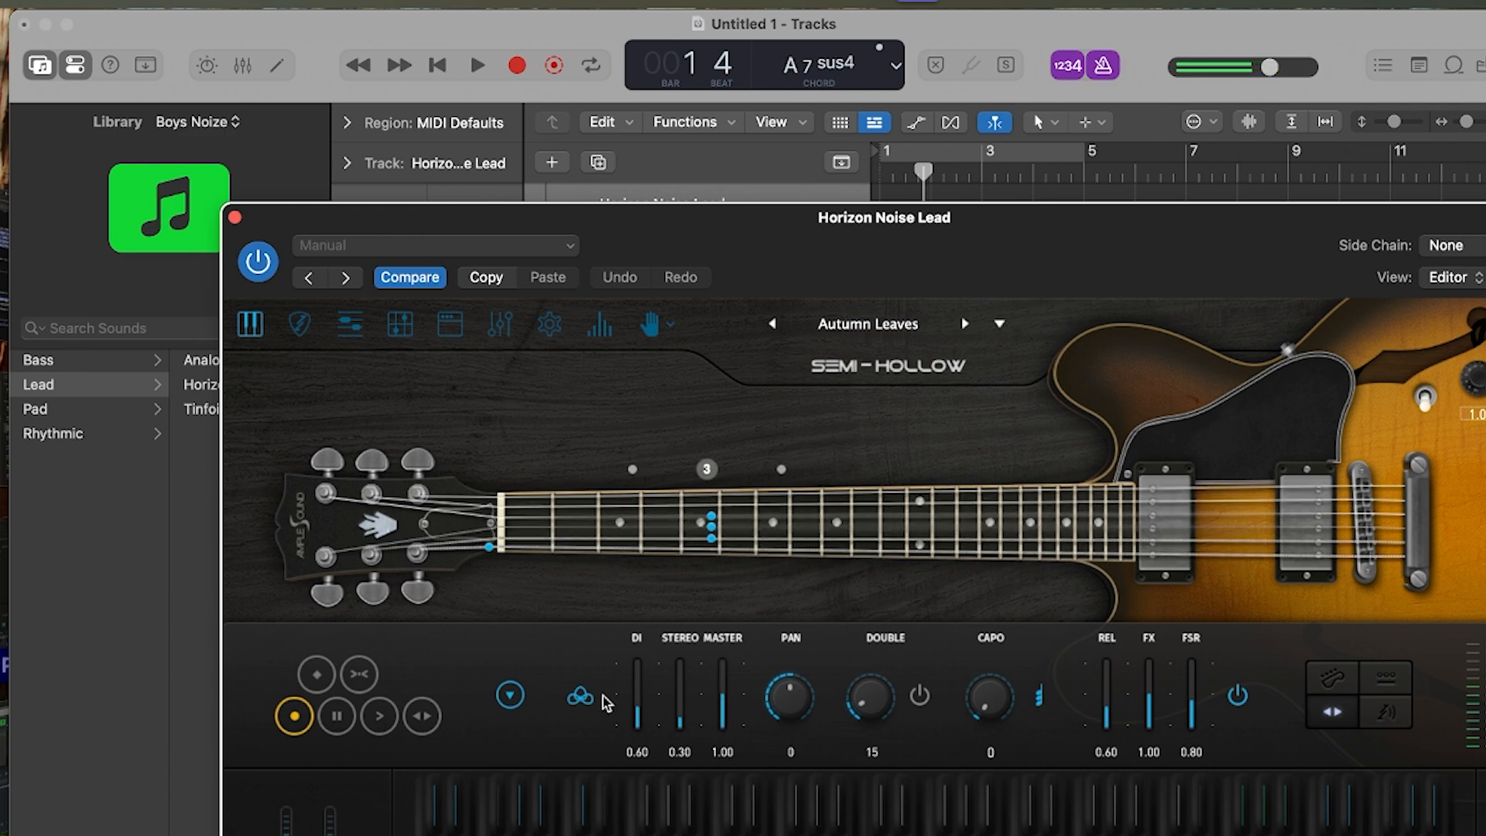
pyautogui.click(836, 327)
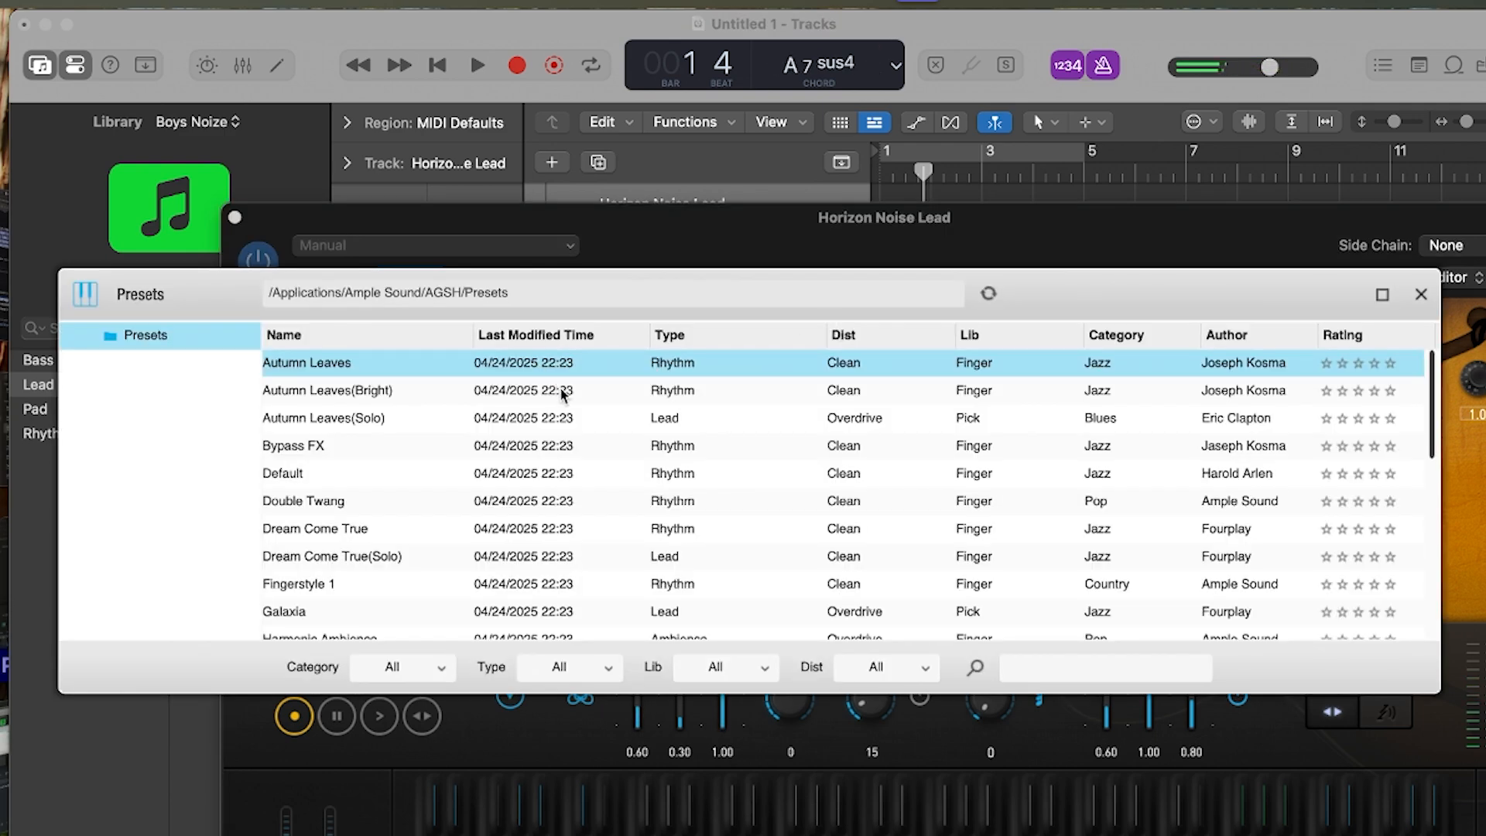
pyautogui.click(1422, 294)
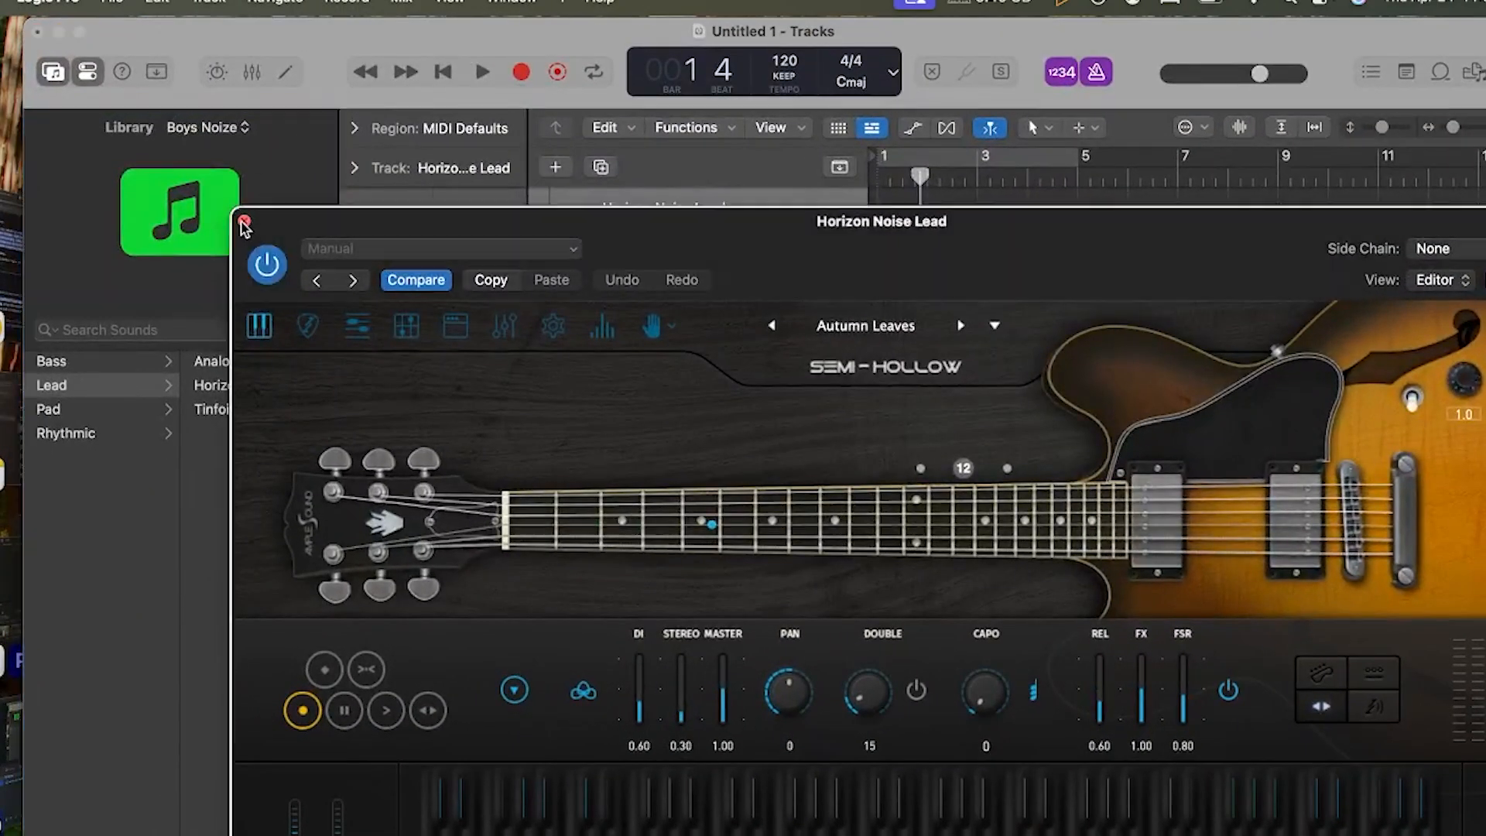
# - Close the guitar plug-in and replace the track's instrument with the stereo version of Ample Slide Lapsteel
pyautogui.click(244, 224)
pyautogui.click(408, 460)
pyautogui.moveTo(462, 580)
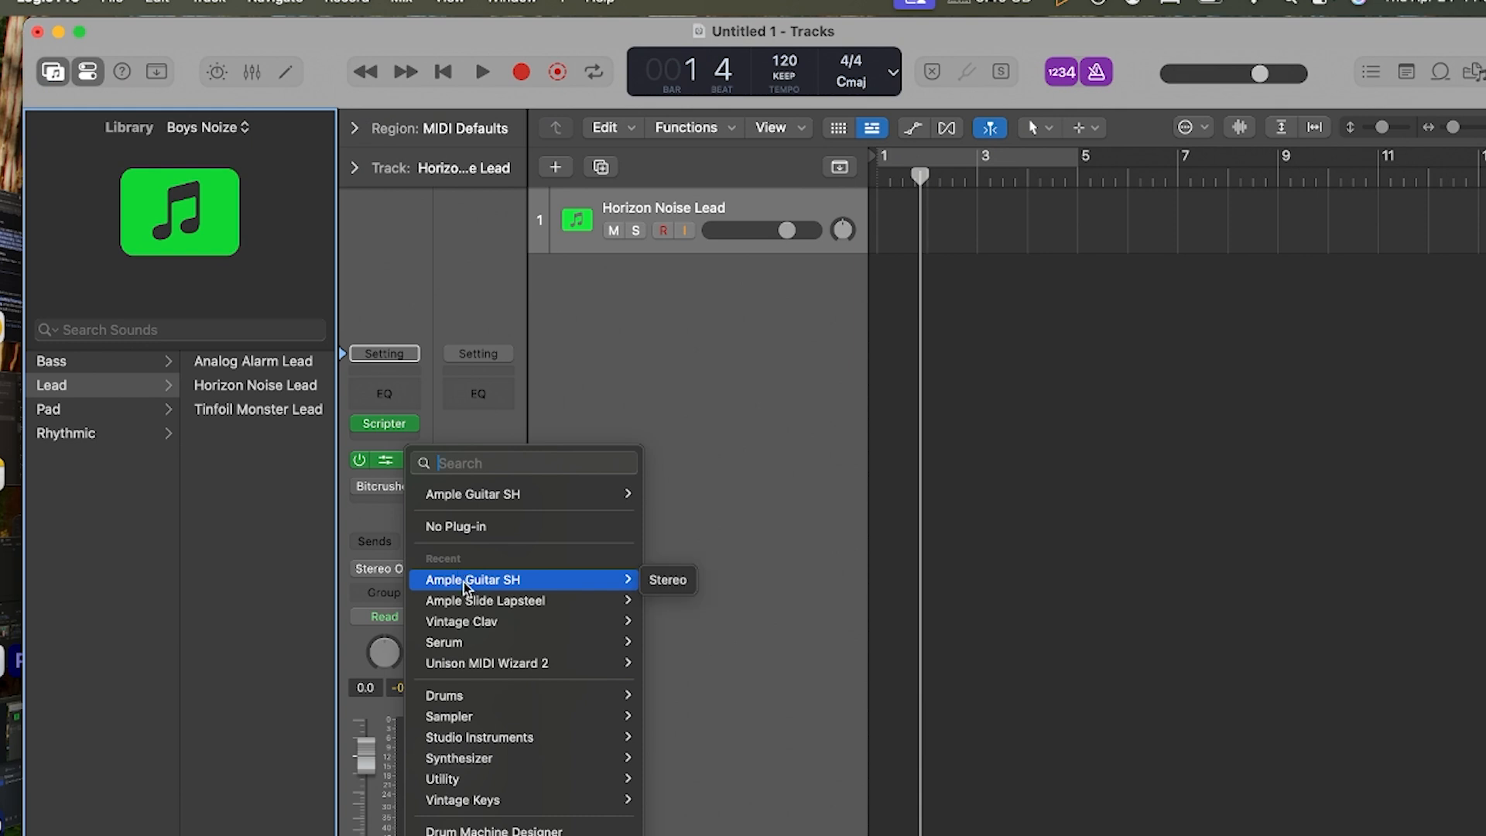
pyautogui.click(671, 607)
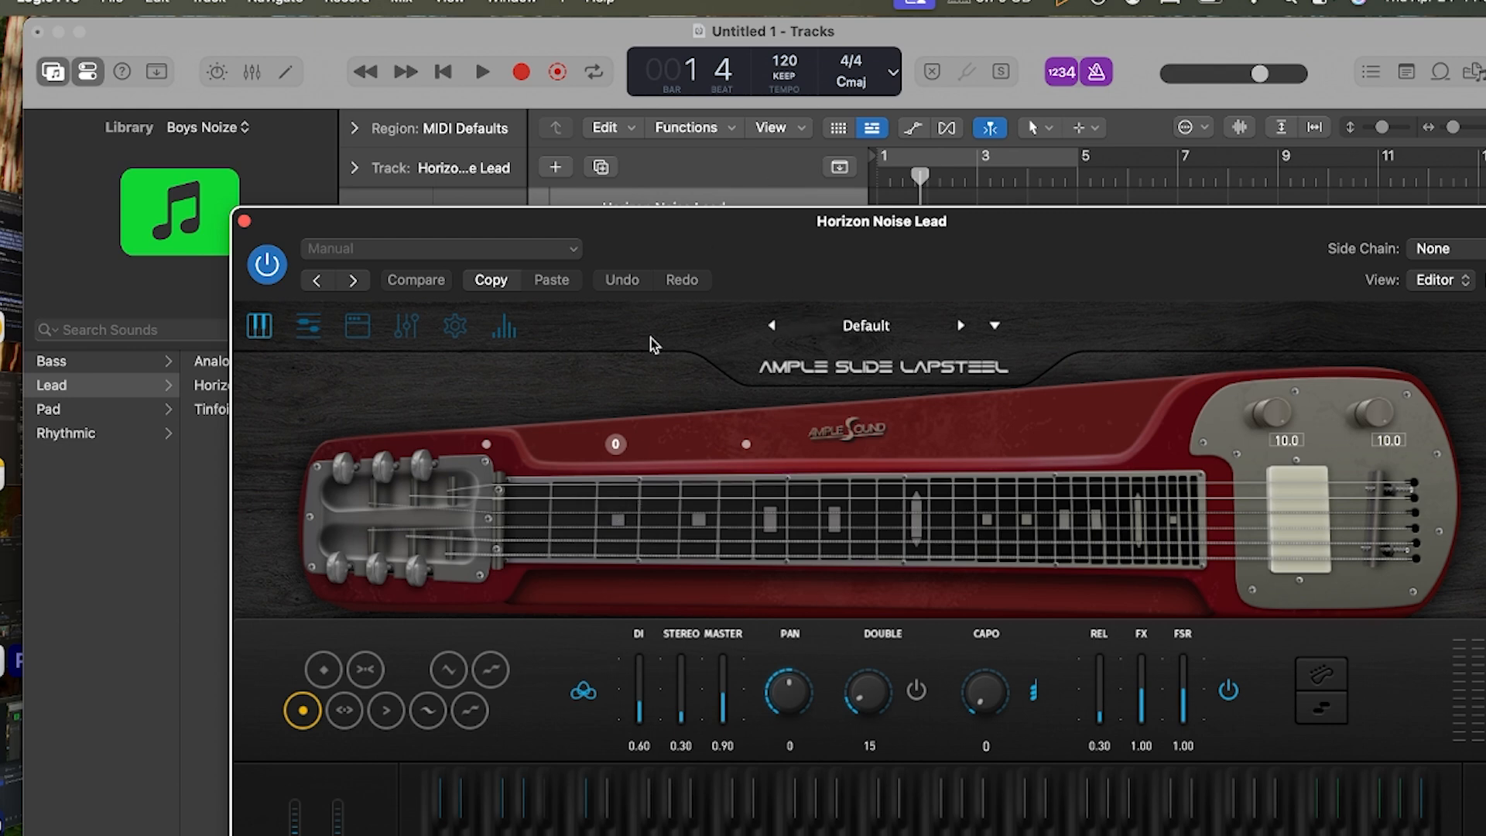
# - Look through the lap steel's EQ, amp and riff views
pyautogui.click(405, 326)
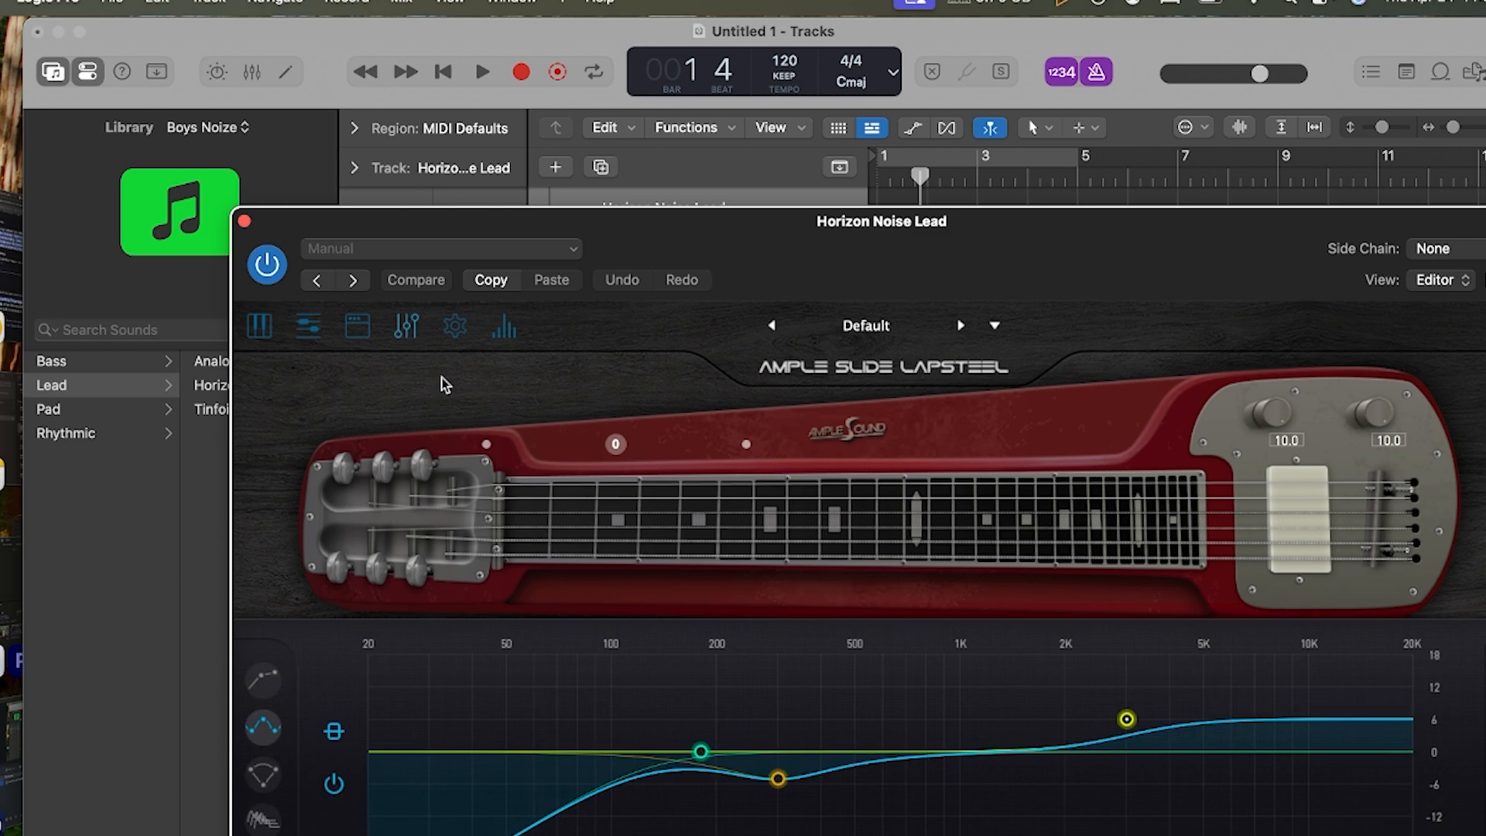
pyautogui.click(360, 338)
pyautogui.click(316, 331)
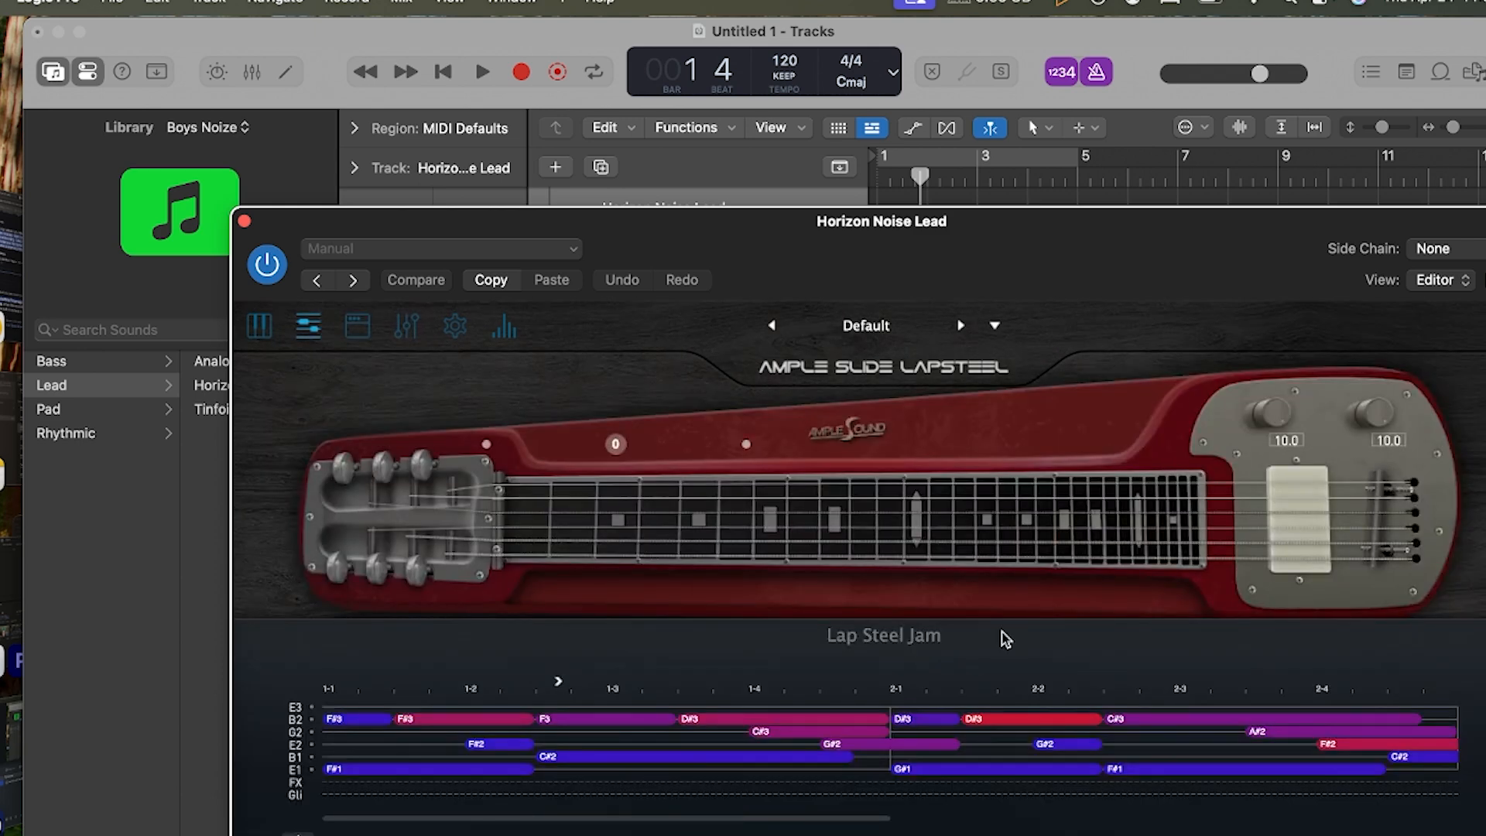
# - Load the Blue Hawaii preset in the lap steel and audition its riff
pyautogui.click(866, 326)
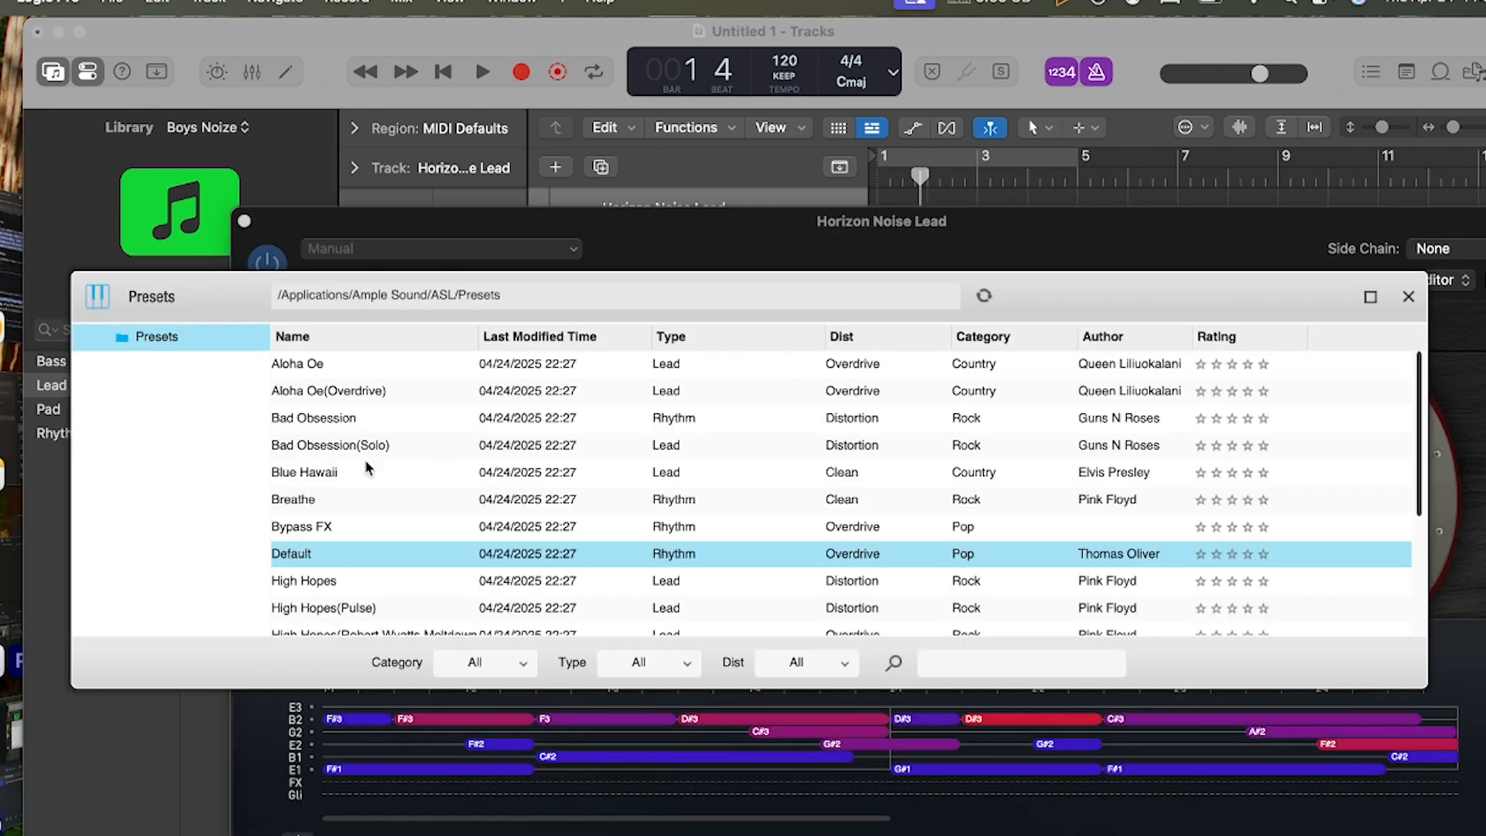
pyautogui.click(334, 474)
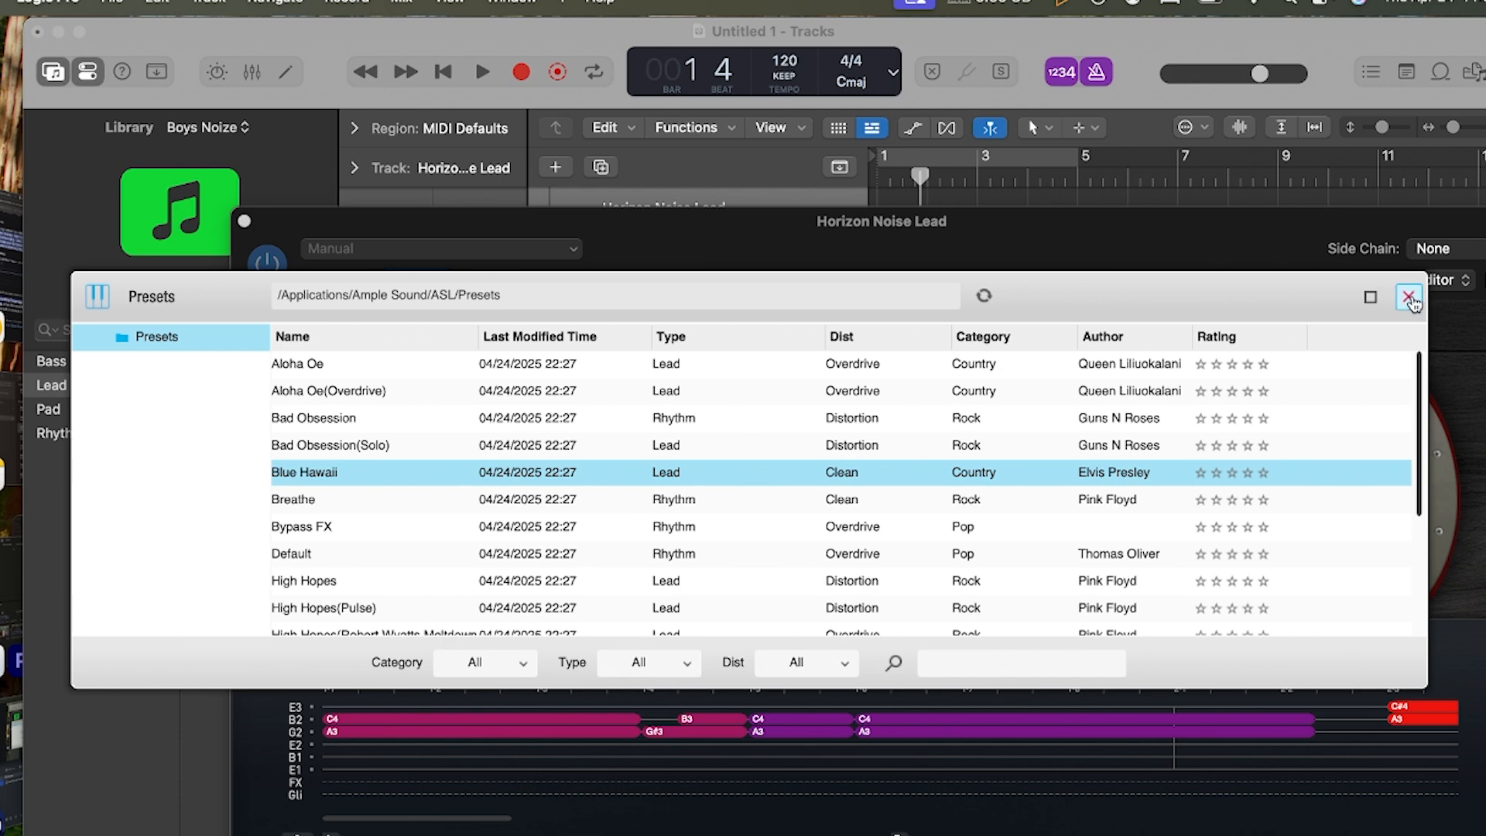
pyautogui.click(1409, 298)
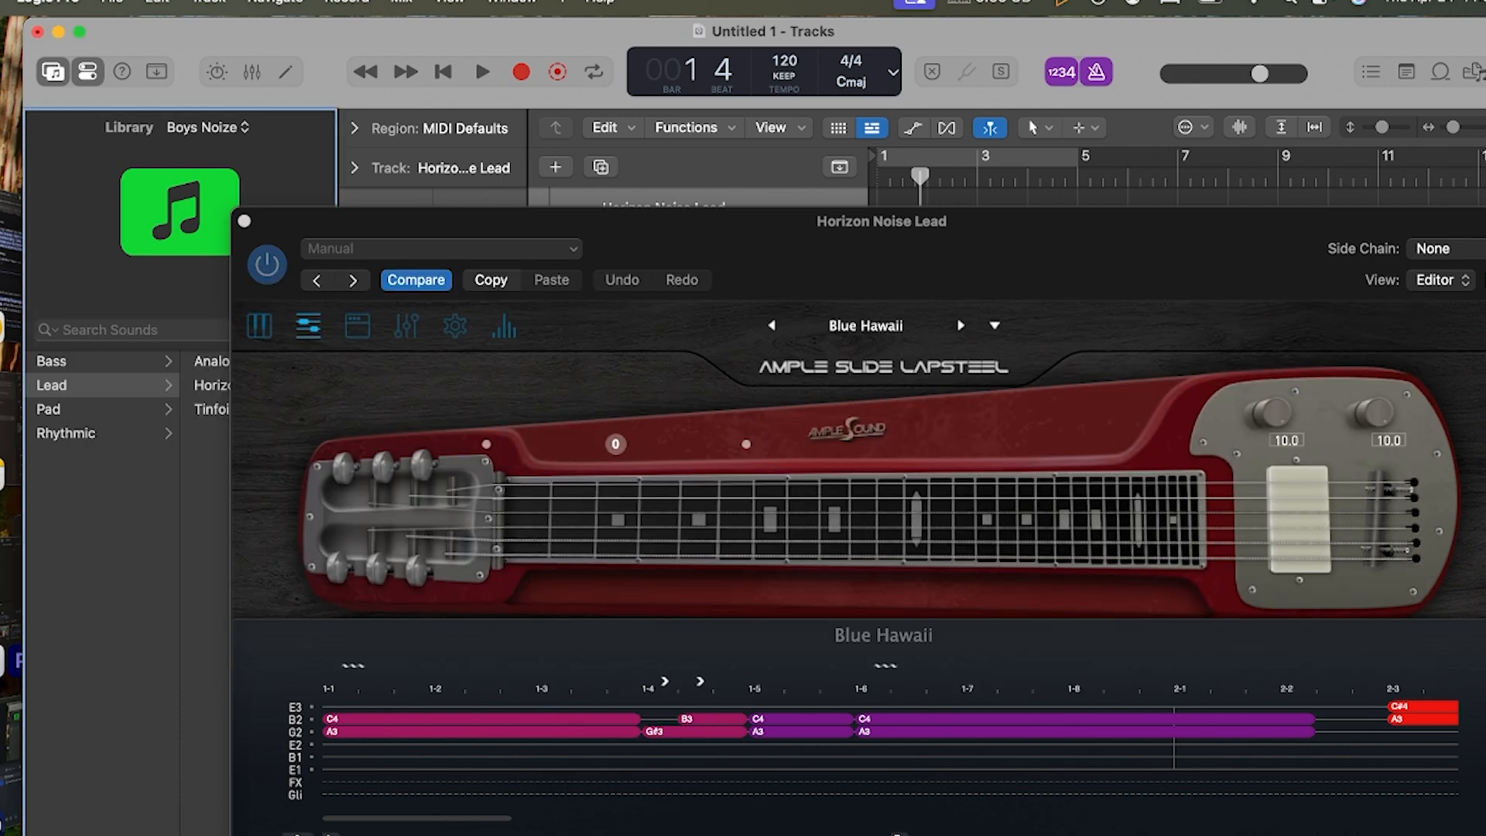
pyautogui.click(869, 822)
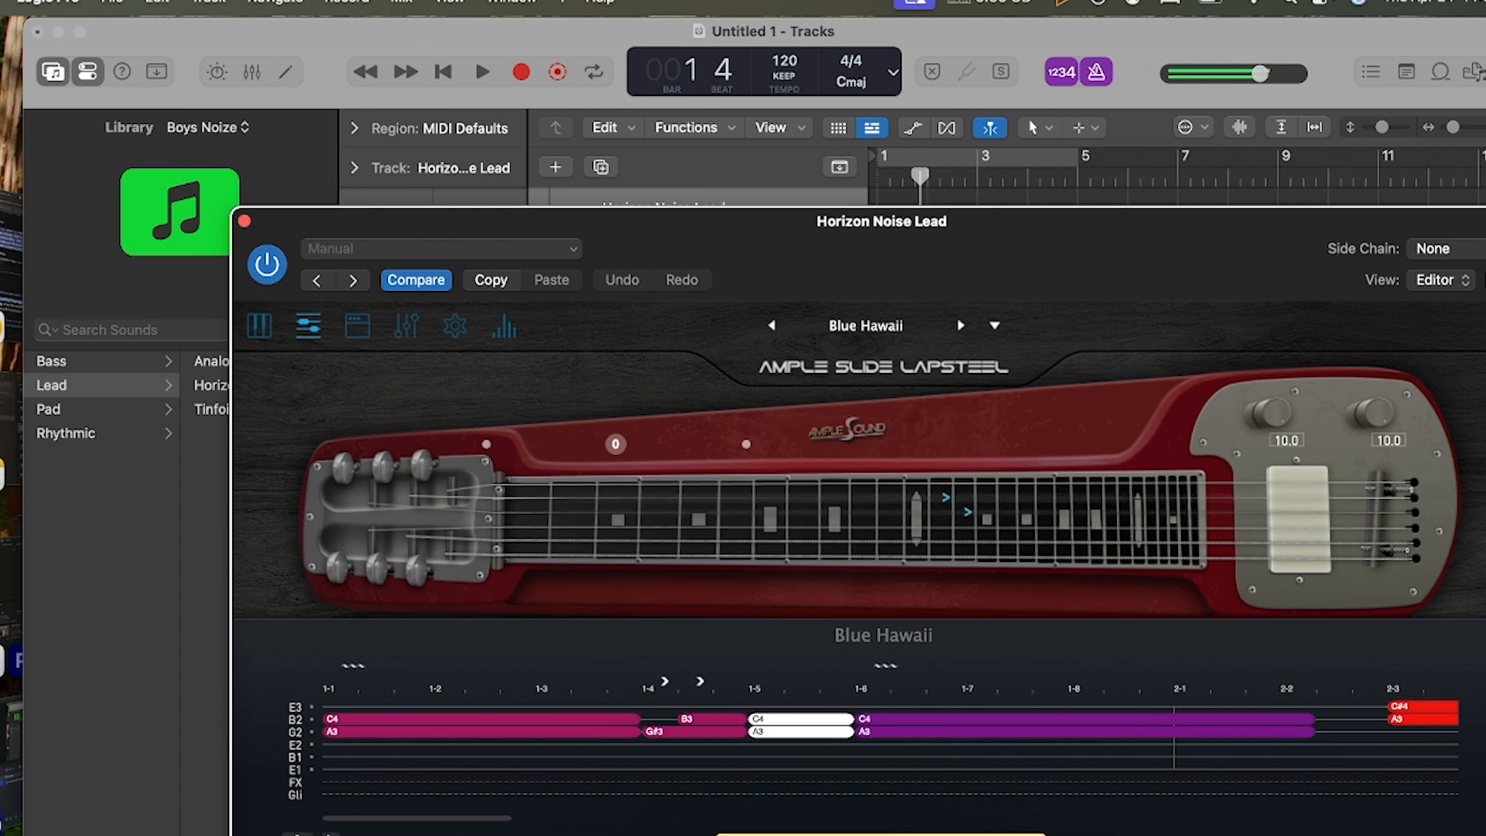
pyautogui.click(869, 825)
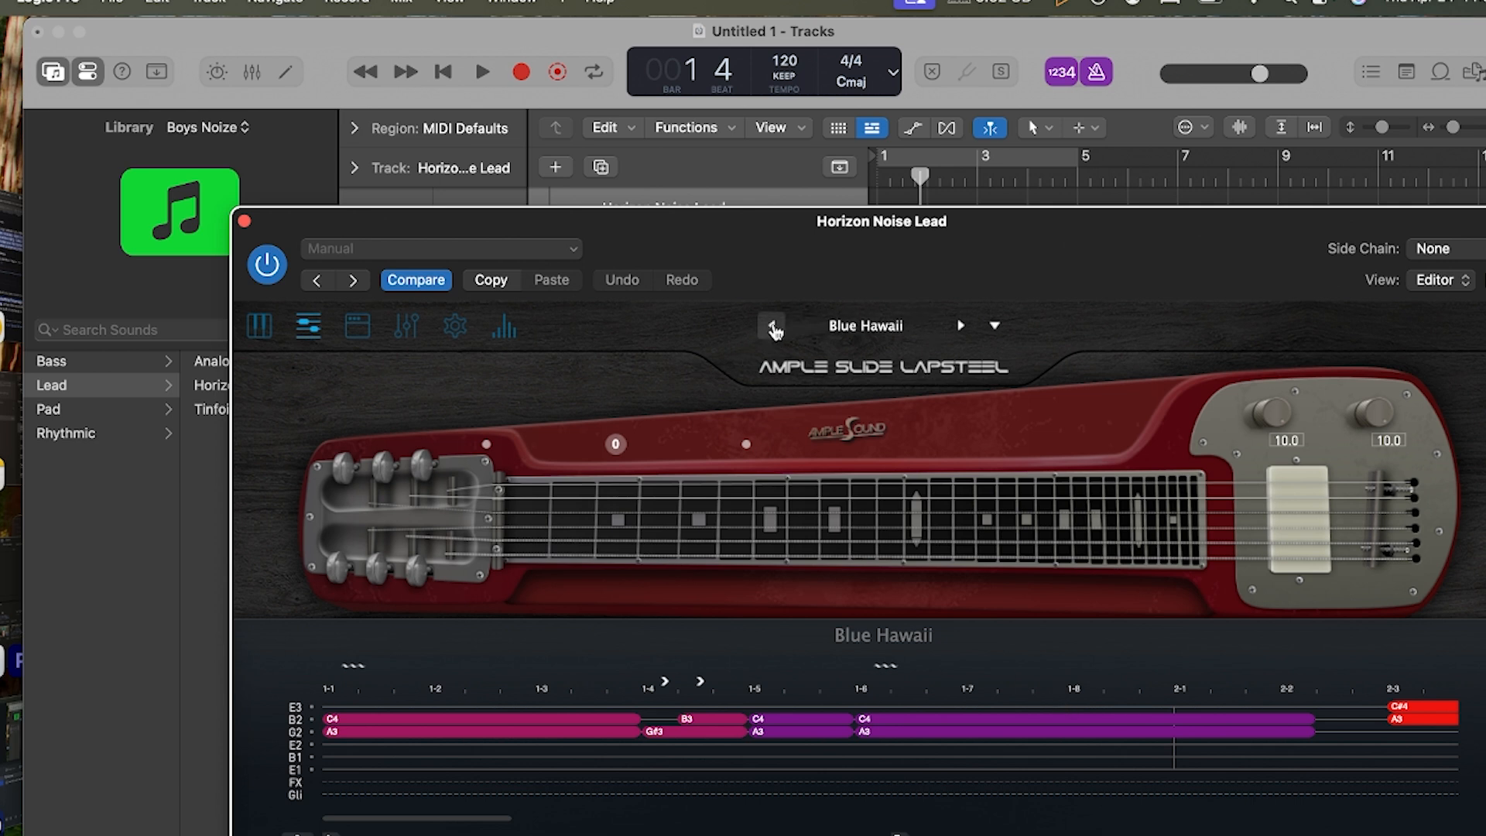
# - Switch the lap steel to the Bad Obsession(Solo) preset and return to the plug-in's main controls
pyautogui.click(772, 325)
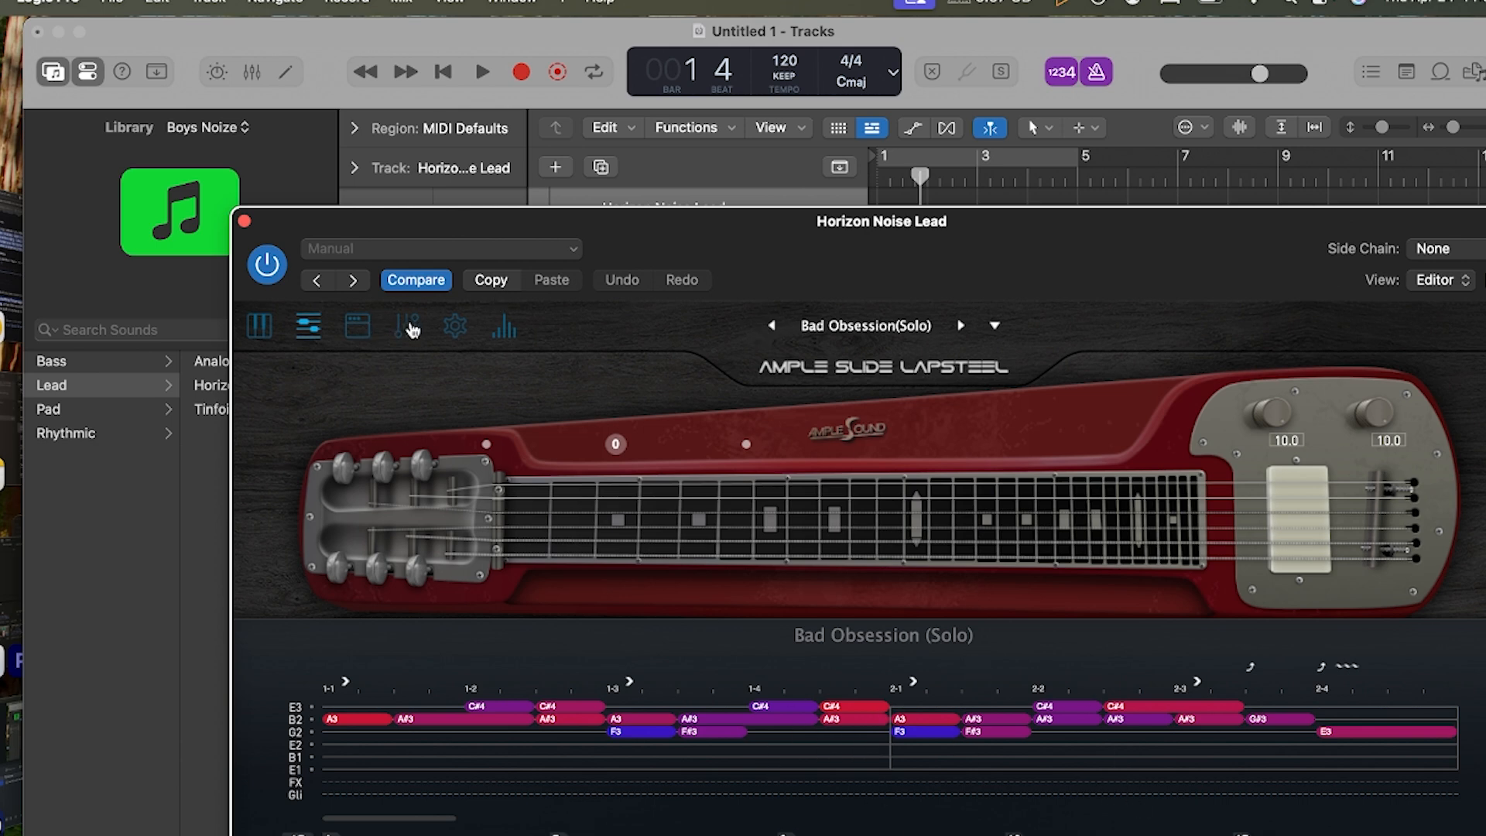
pyautogui.click(409, 328)
pyautogui.click(350, 330)
pyautogui.click(257, 331)
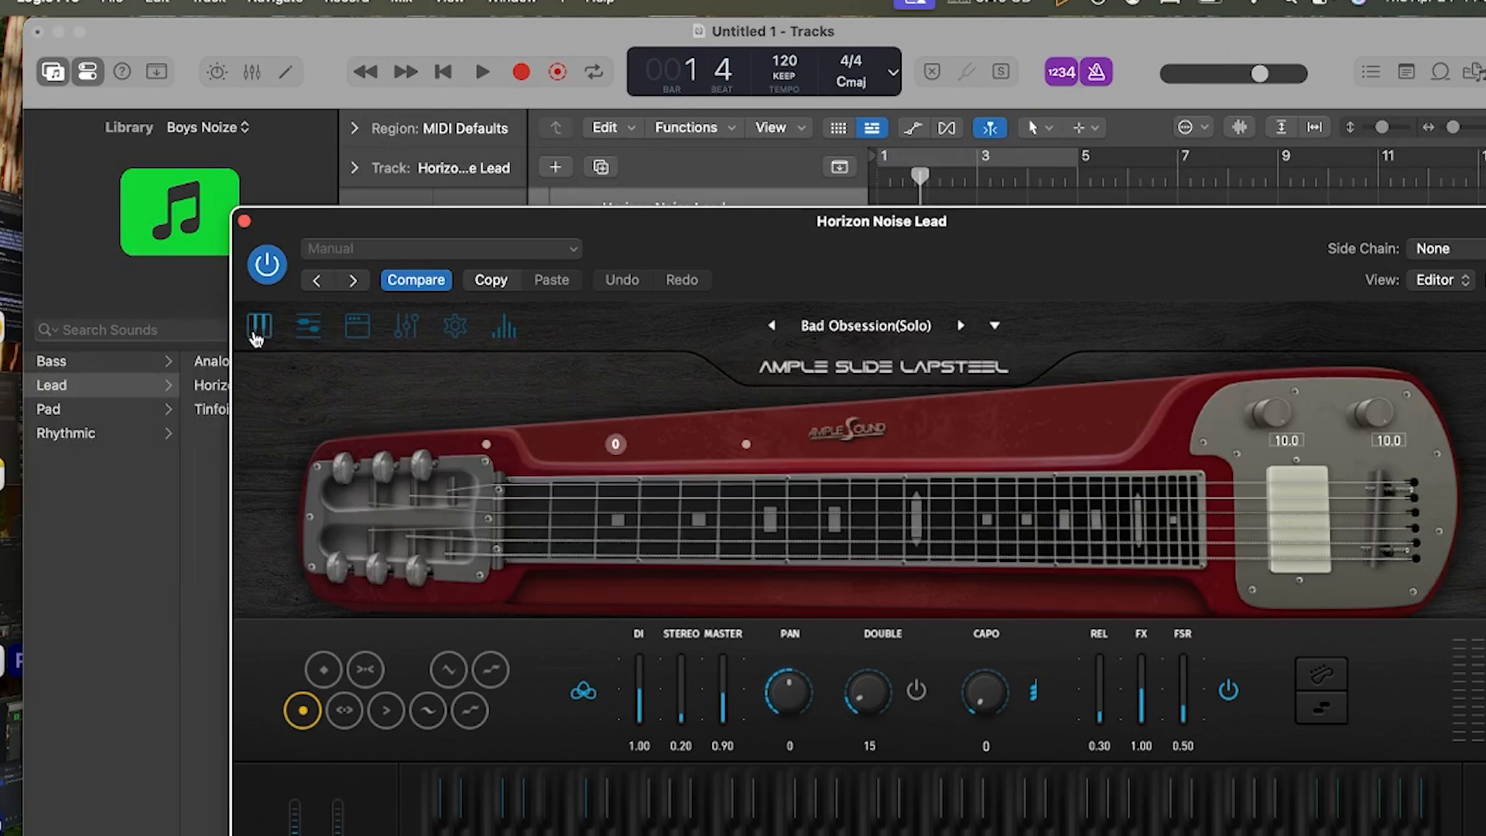
pyautogui.press('super+Tab')
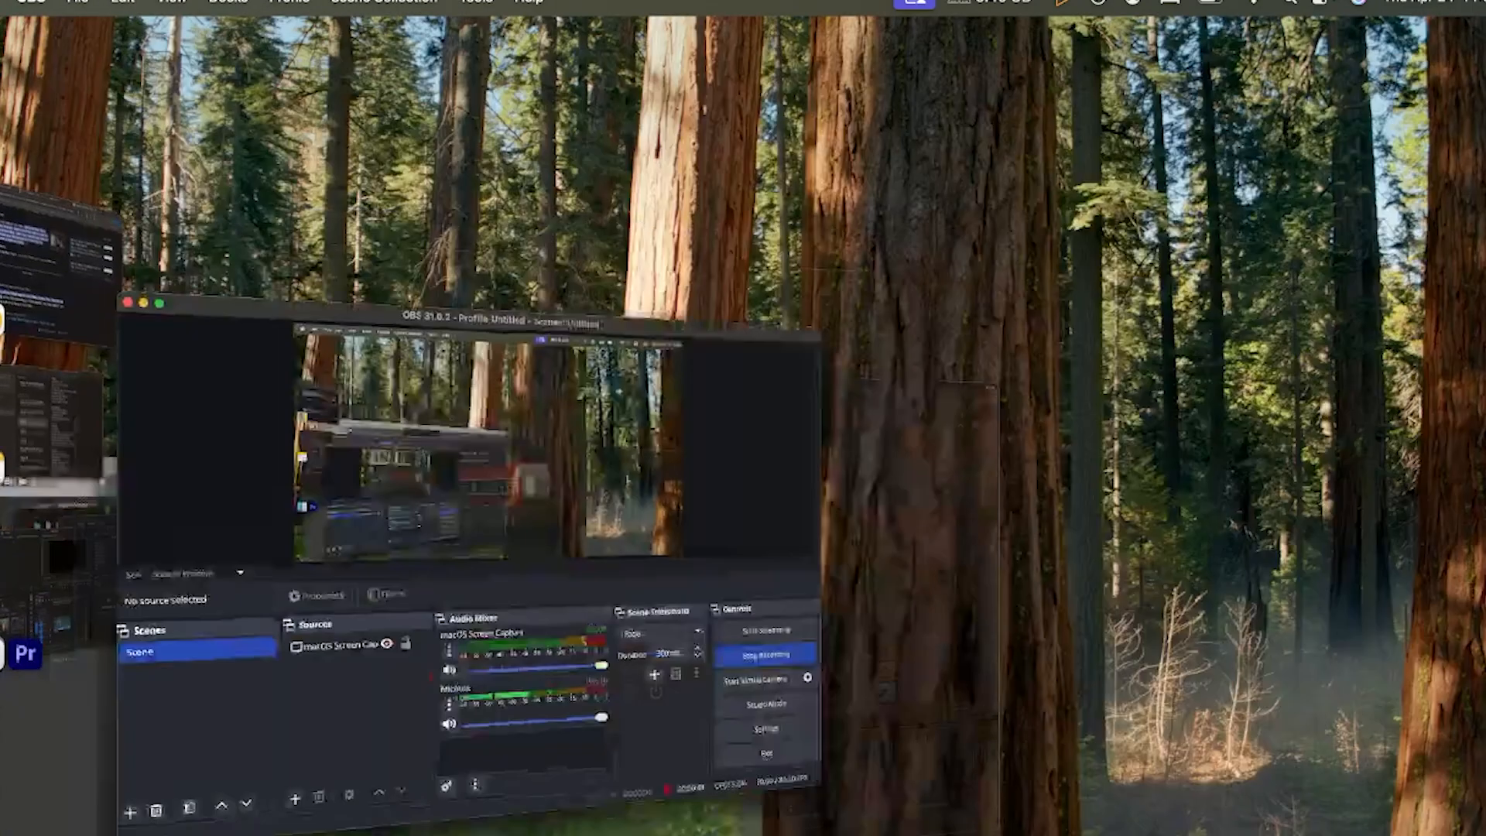
pyautogui.click(1245, 644)
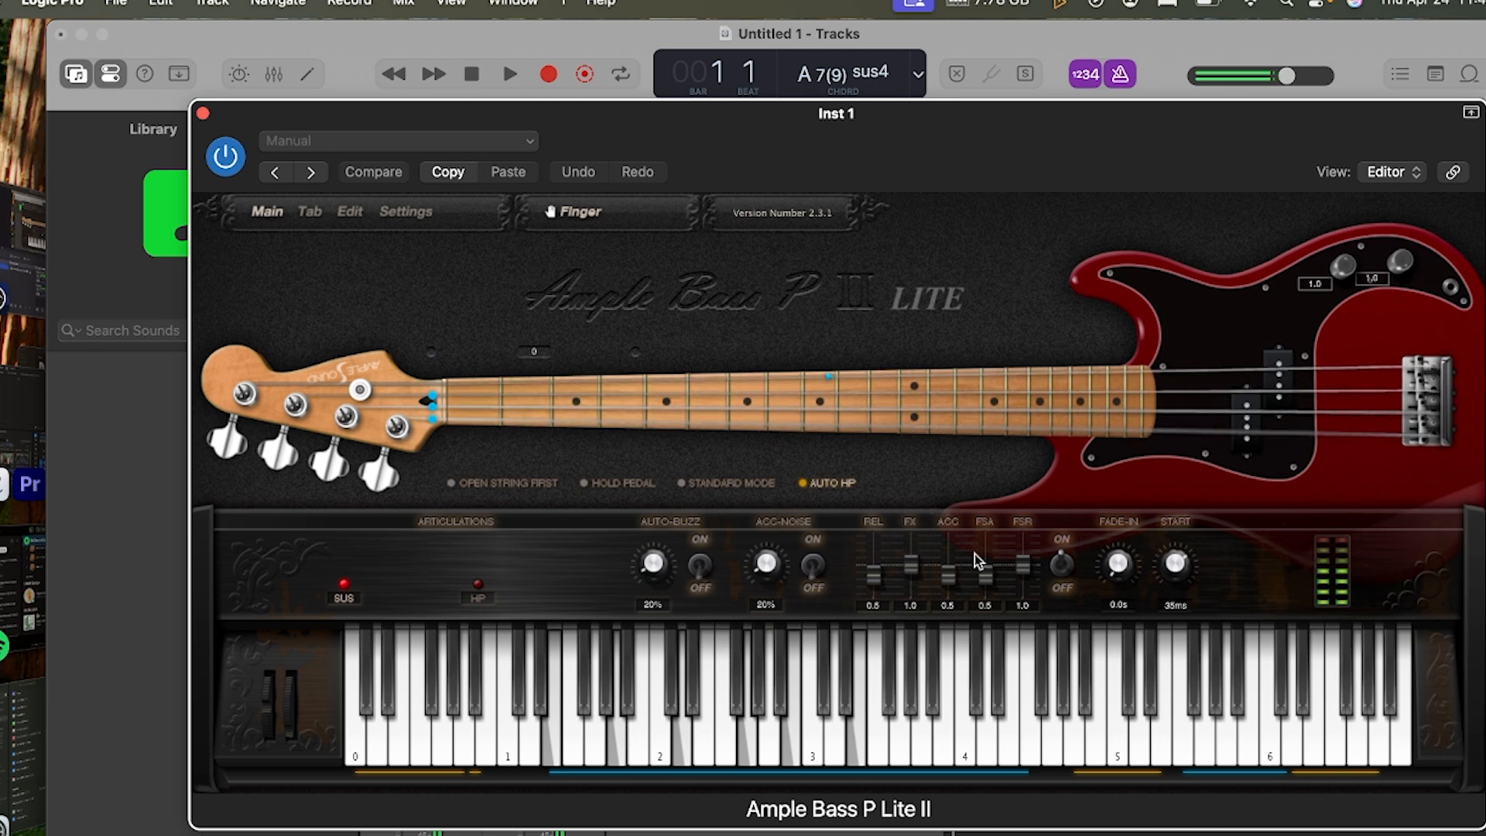
# - Close the Ample Bass P Lite II plug-in and search the track's available instruments for "ample"
pyautogui.click(203, 113)
pyautogui.click(447, 470)
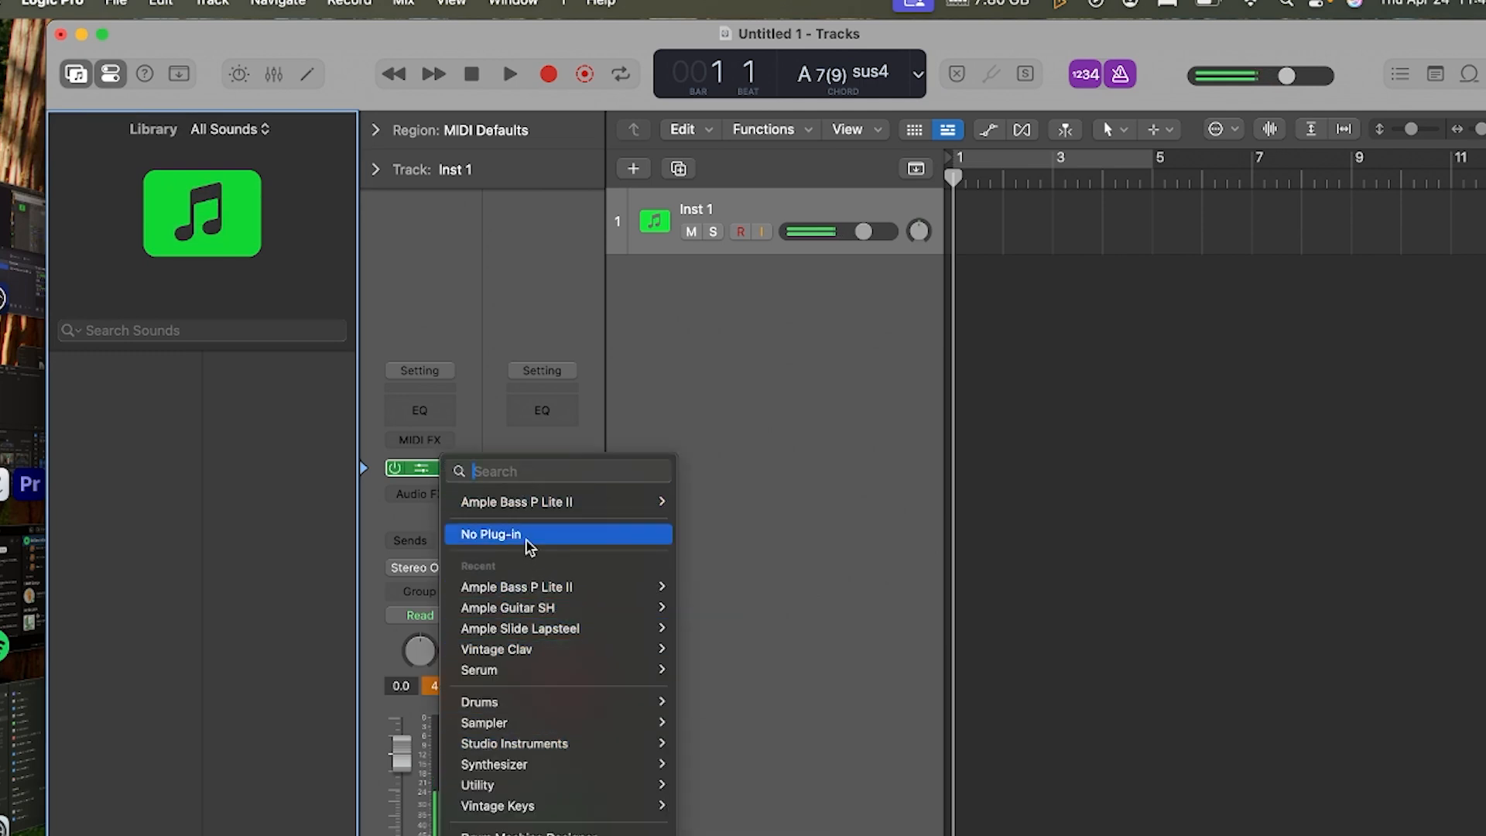
pyautogui.write('ample')
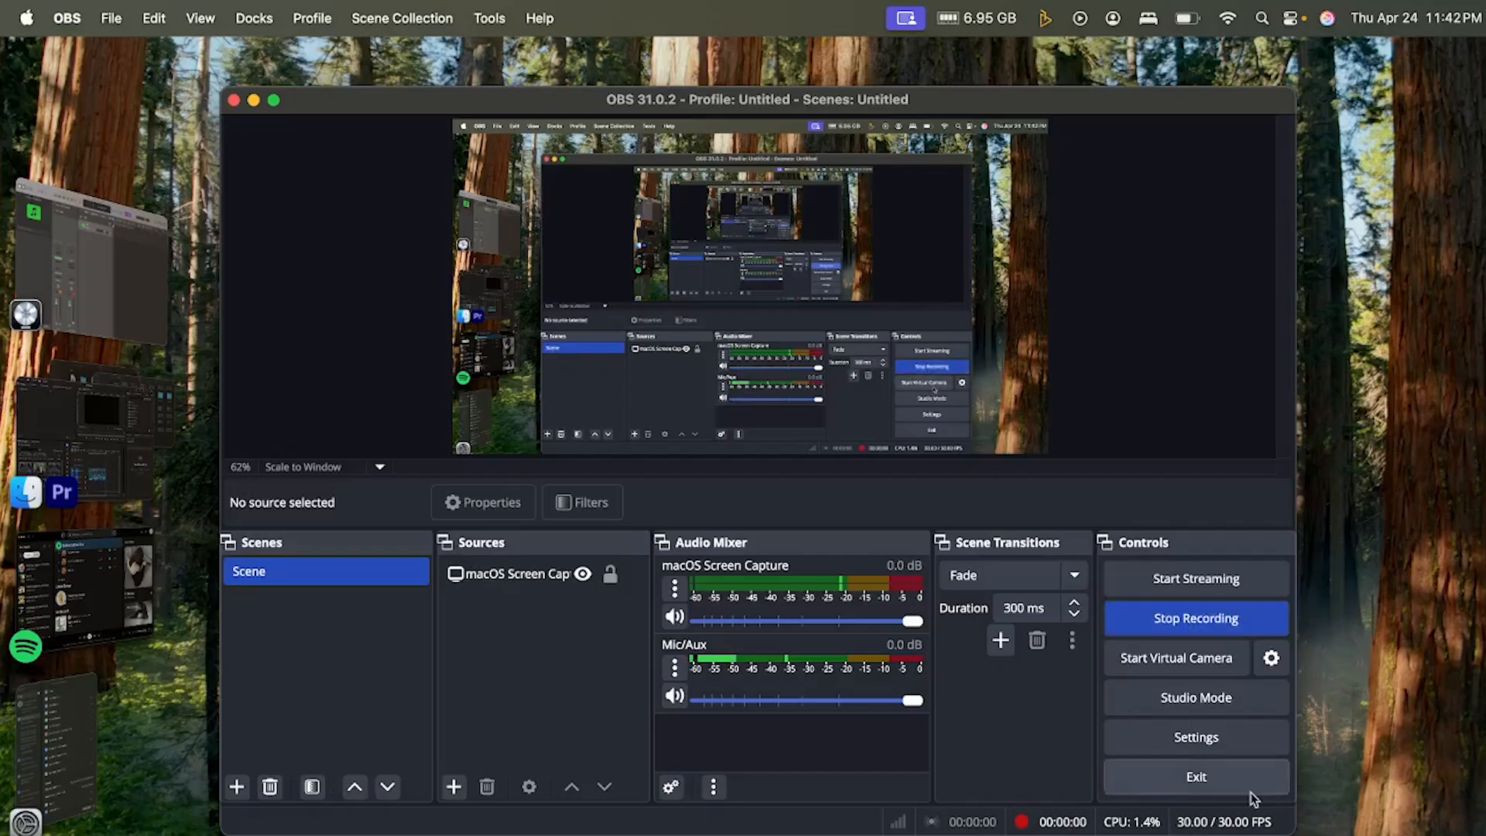
# - Remove the Ample Bass P Lite II instrument from the Inst 1 track, leaving its instrument slot empty
pyautogui.click(1250, 791)
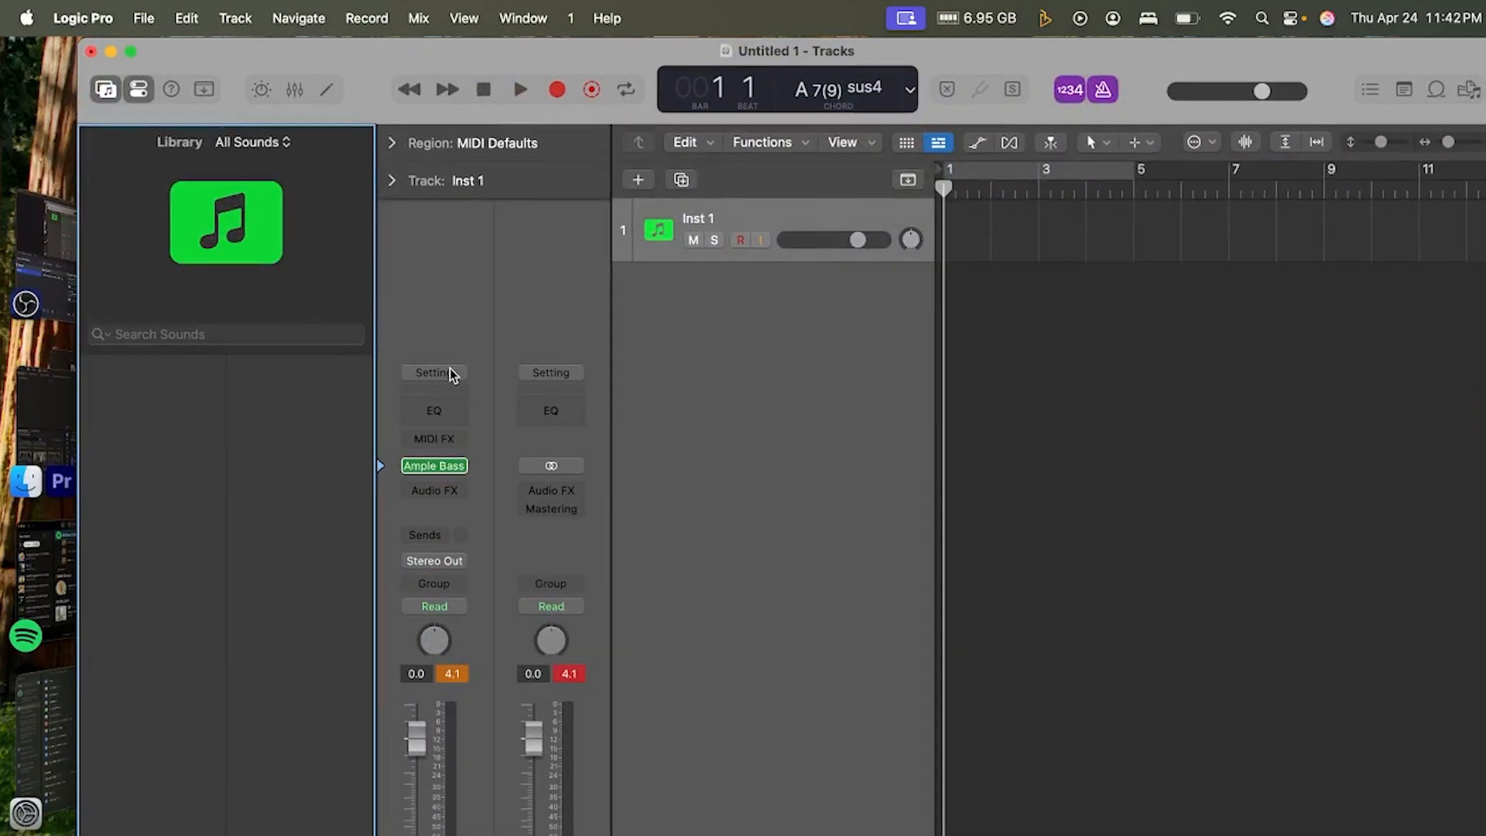
pyautogui.click(452, 466)
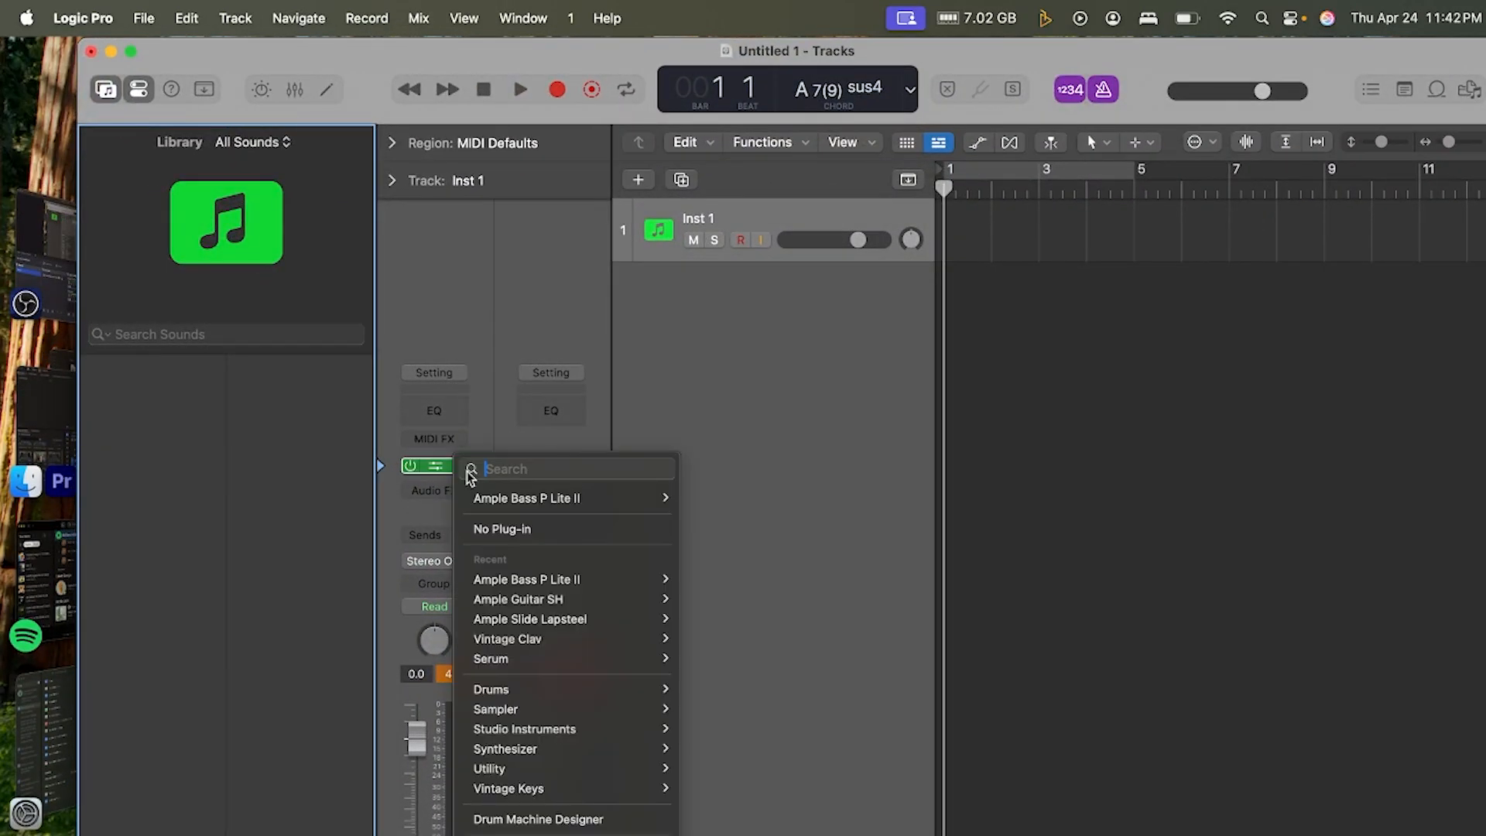
pyautogui.click(501, 531)
pyautogui.click(438, 467)
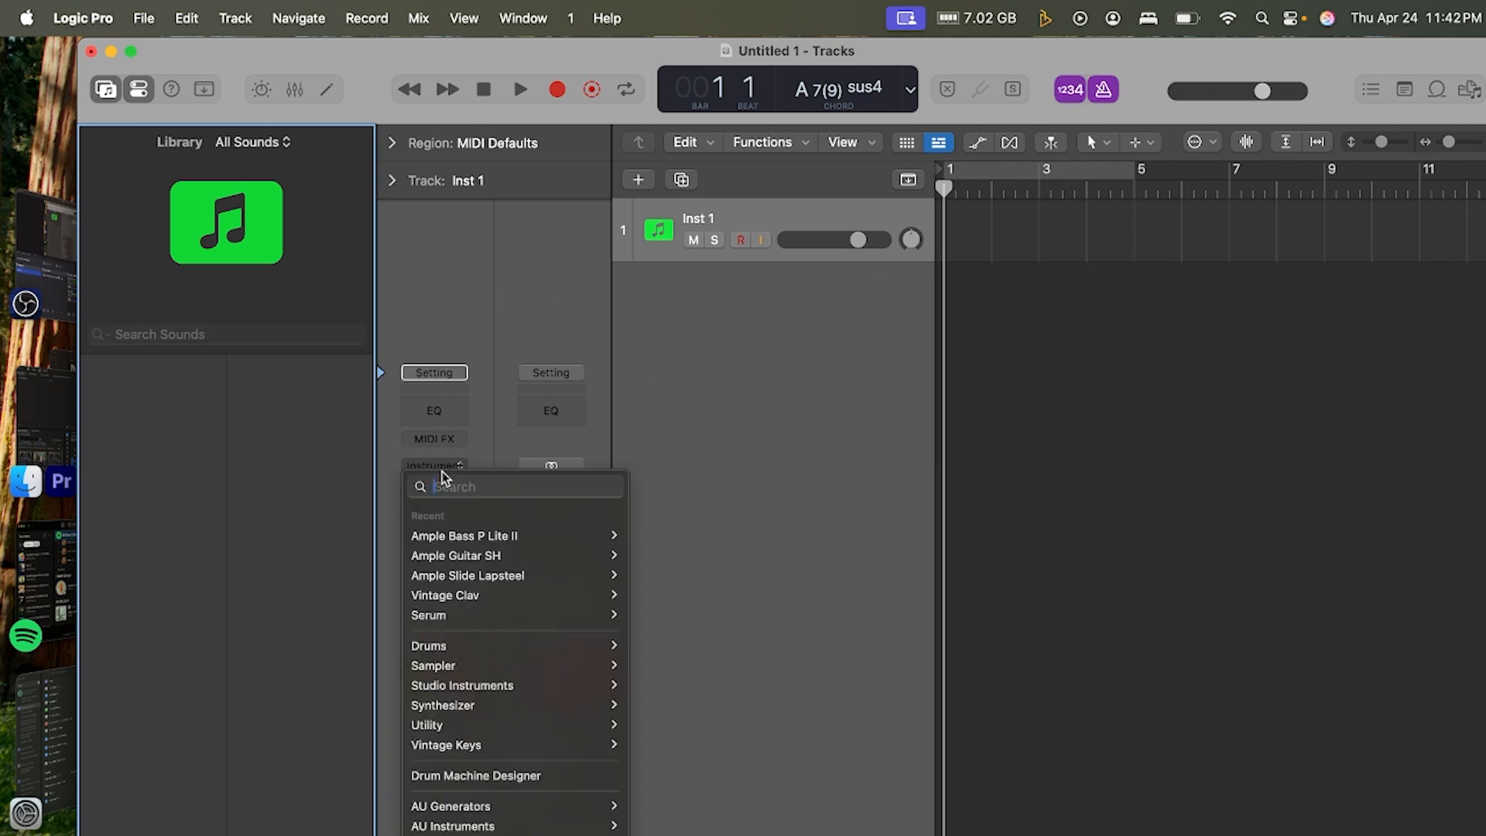
pyautogui.moveTo(510, 694)
pyautogui.click(461, 390)
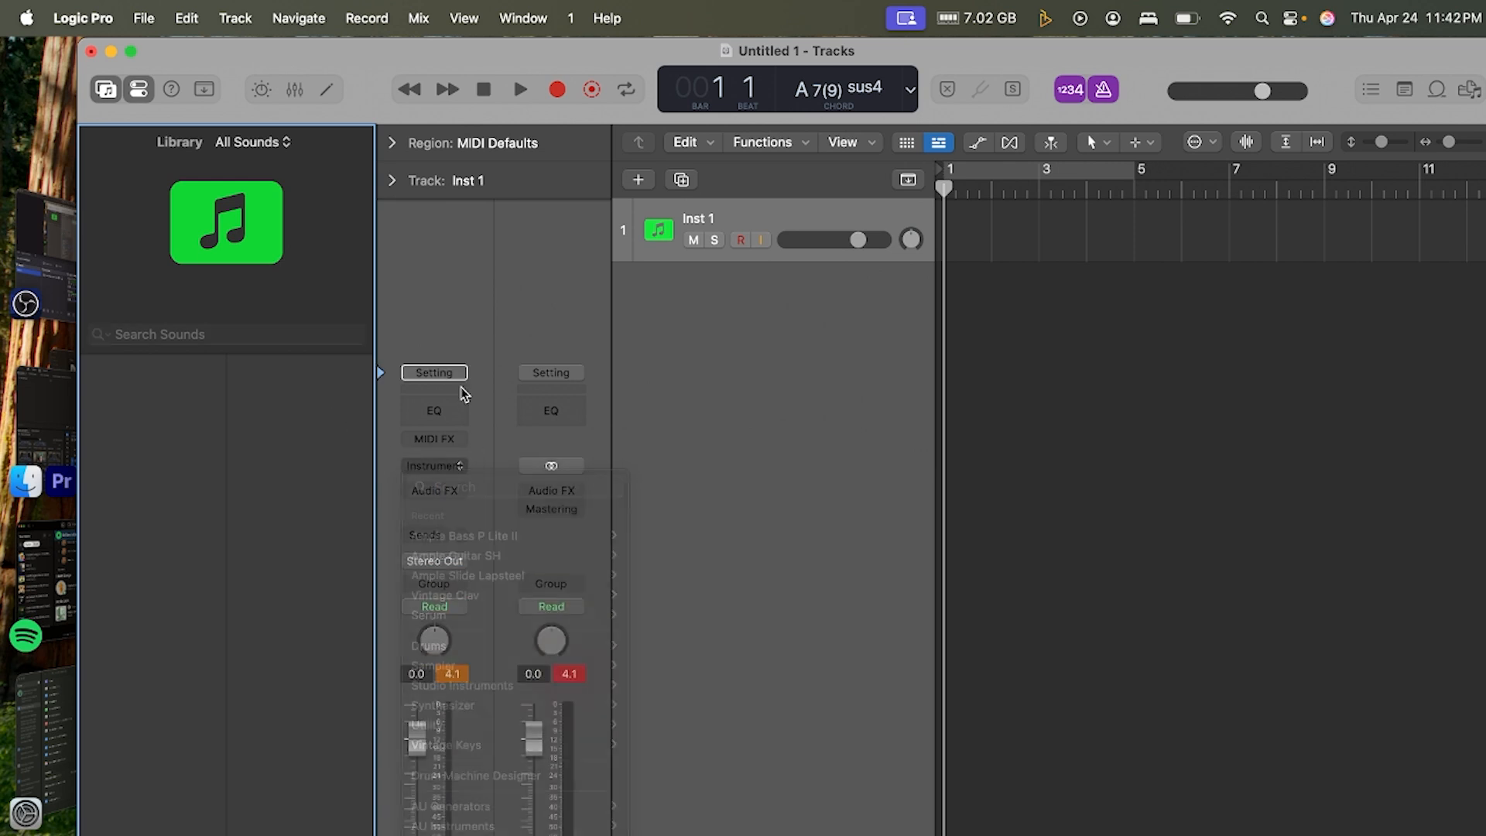
# - Create a new project while keeping the current one open
pyautogui.click(144, 18)
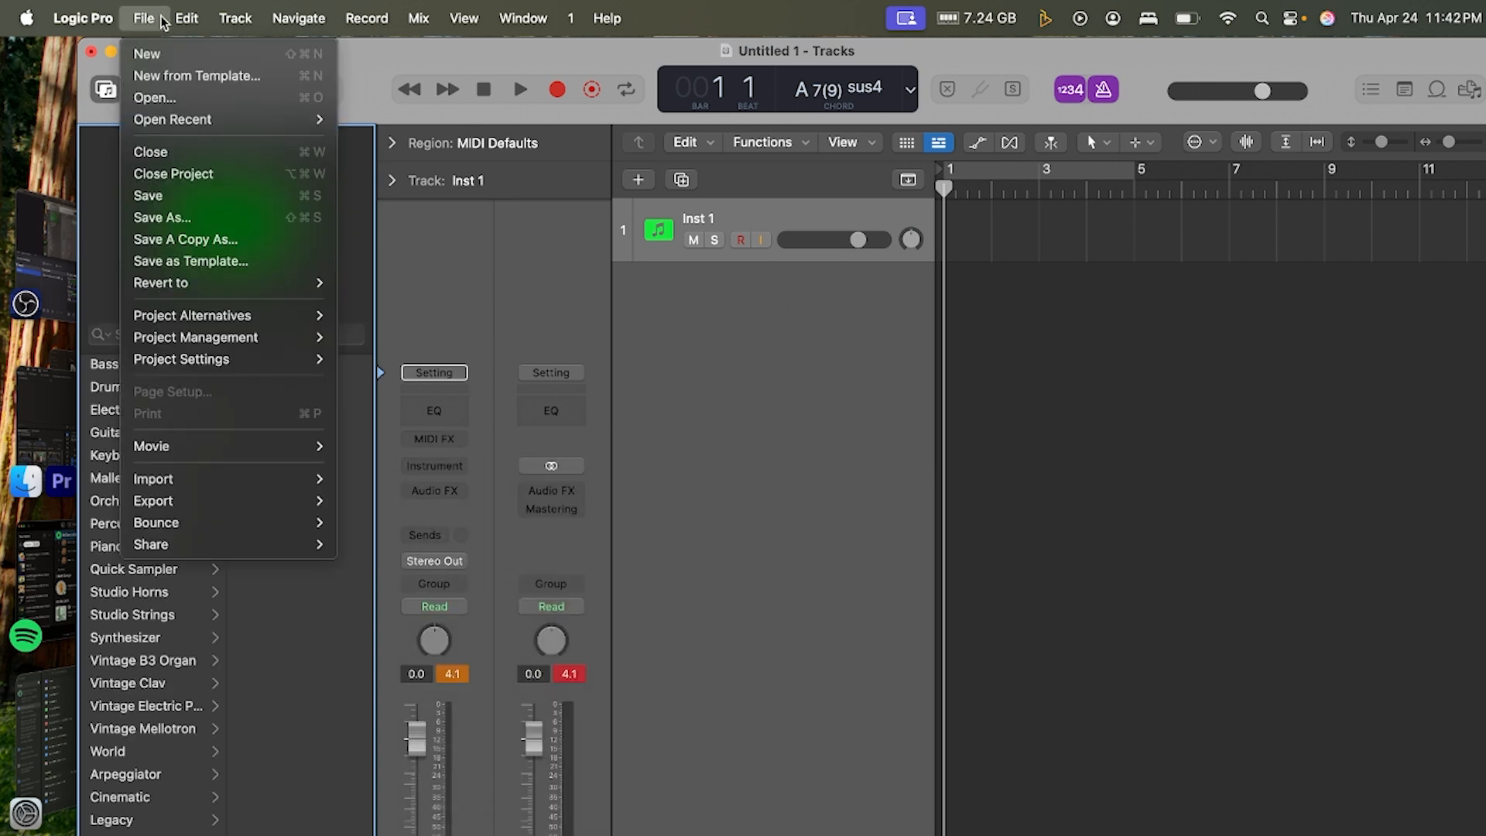
pyautogui.click(150, 53)
pyautogui.click(765, 427)
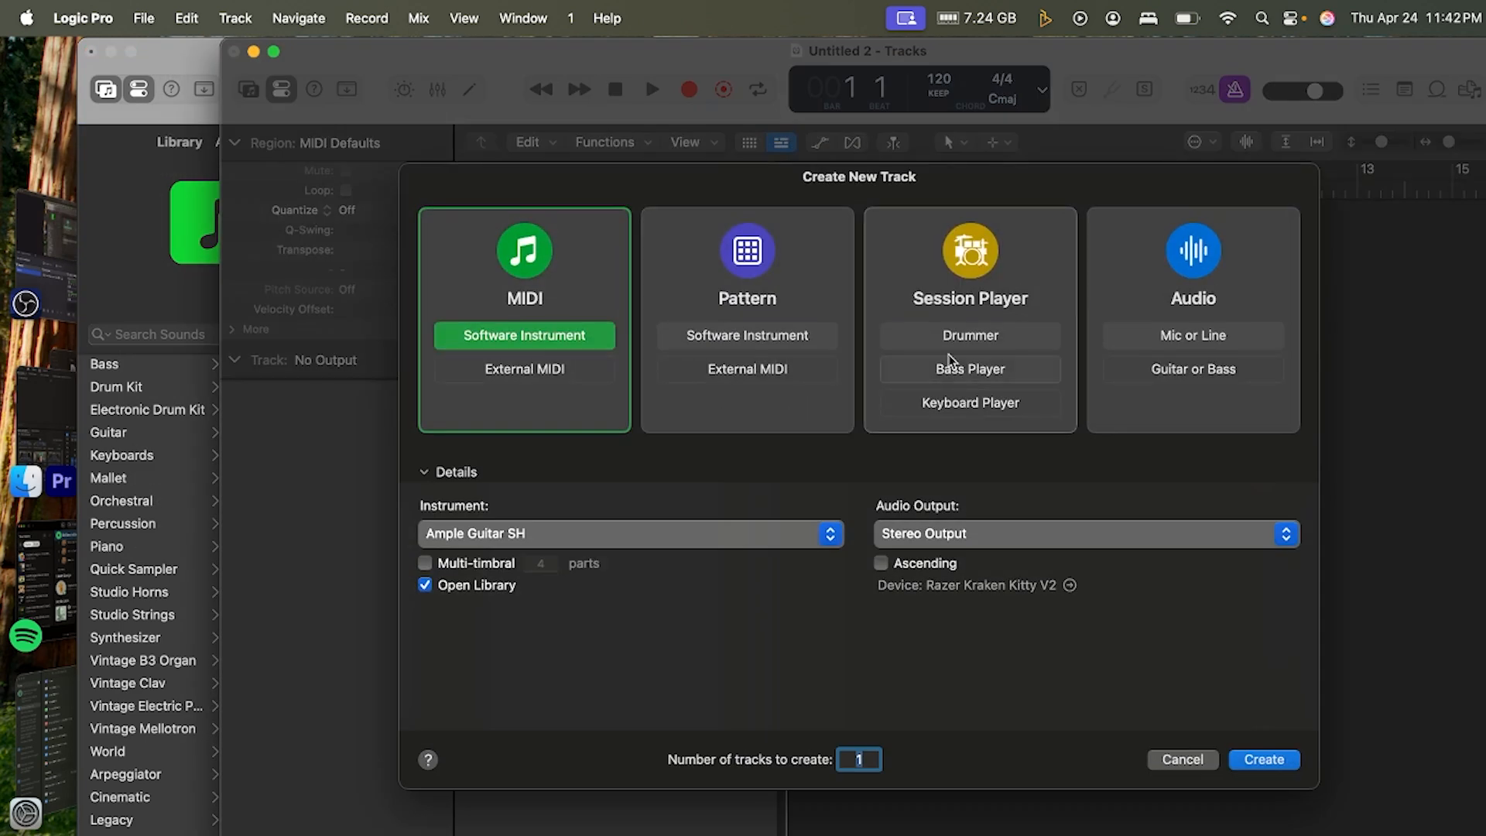
# - Create a Session Player Drummer track in the Psychedelic Rock style, routed to Stereo Output
pyautogui.click(977, 337)
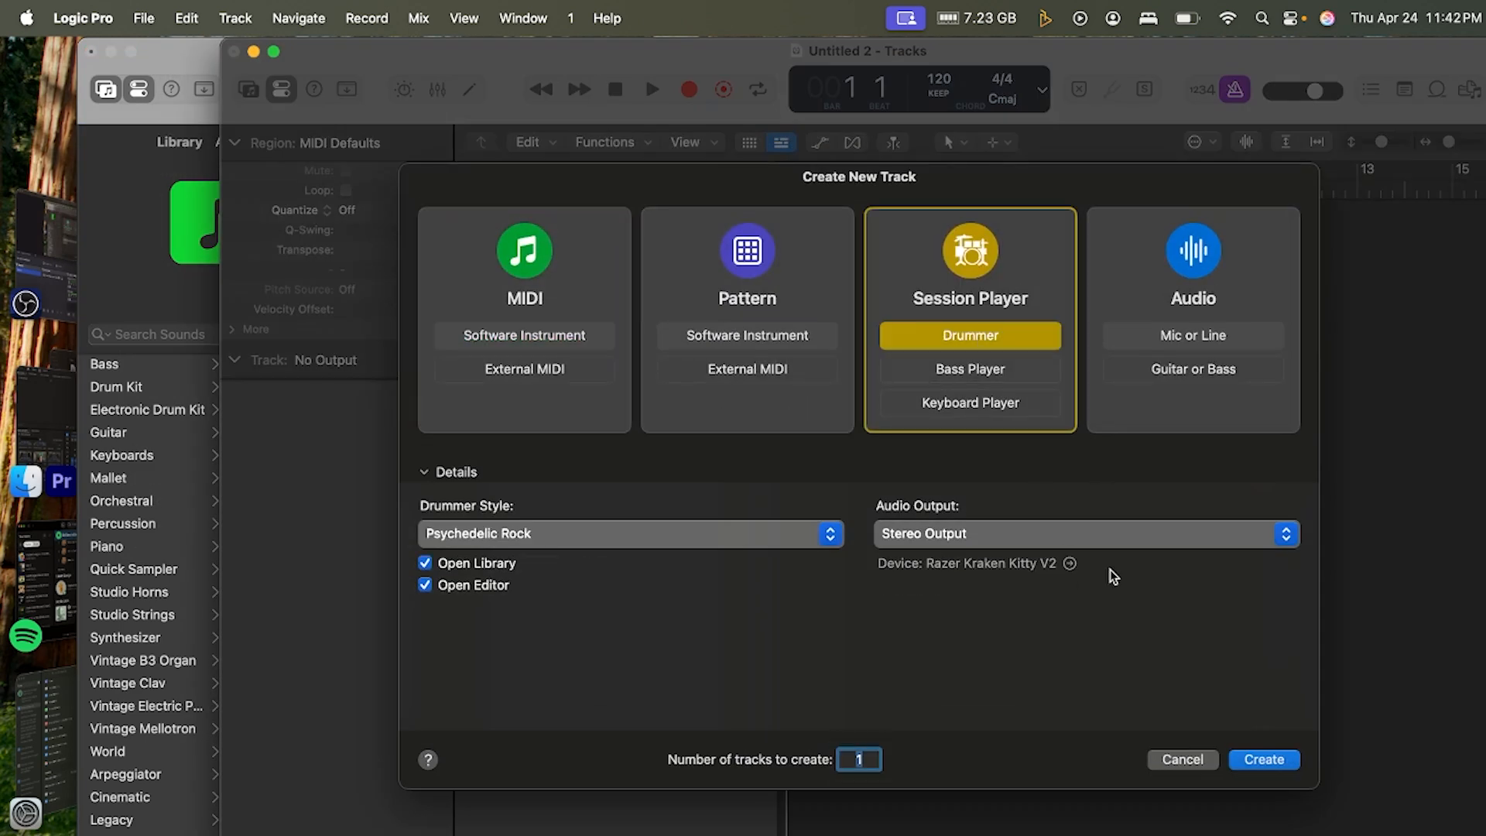
pyautogui.click(1264, 759)
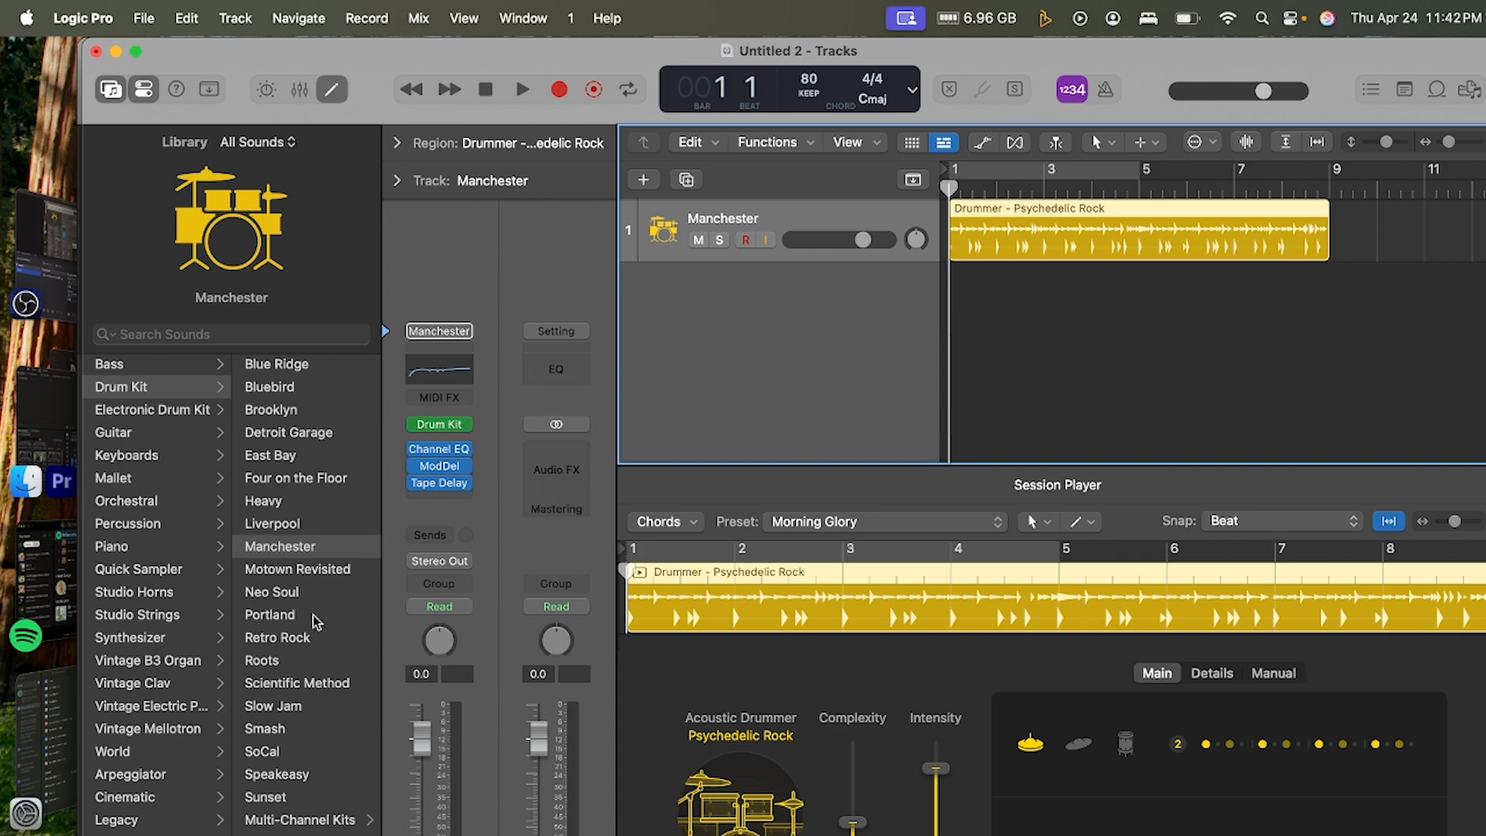
# - Search the sound library for "socal", load the SoCal drum kit on the drummer track and briefly play it back
pyautogui.click(205, 334)
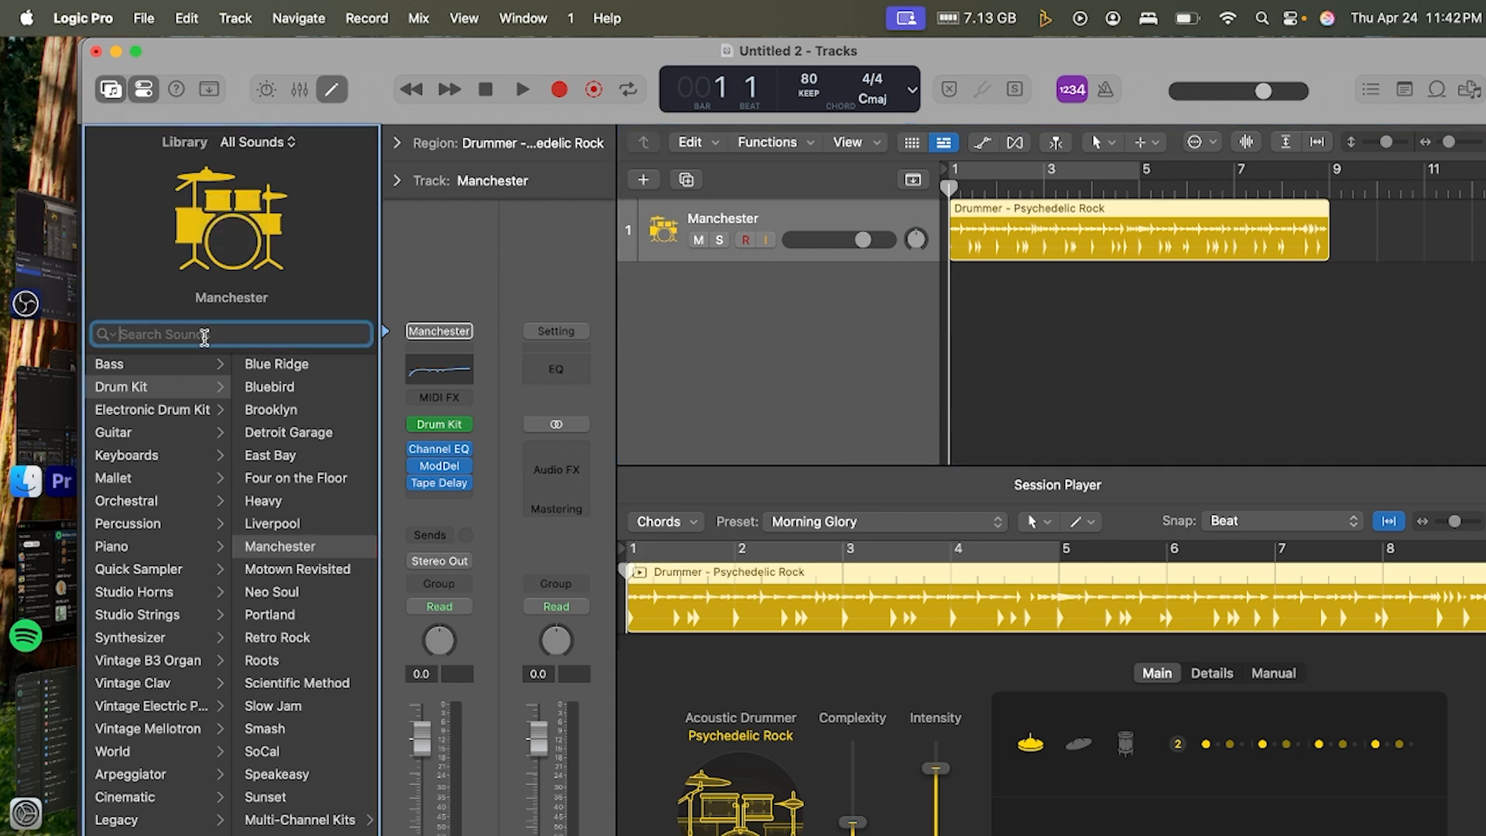
pyautogui.write('so cal')
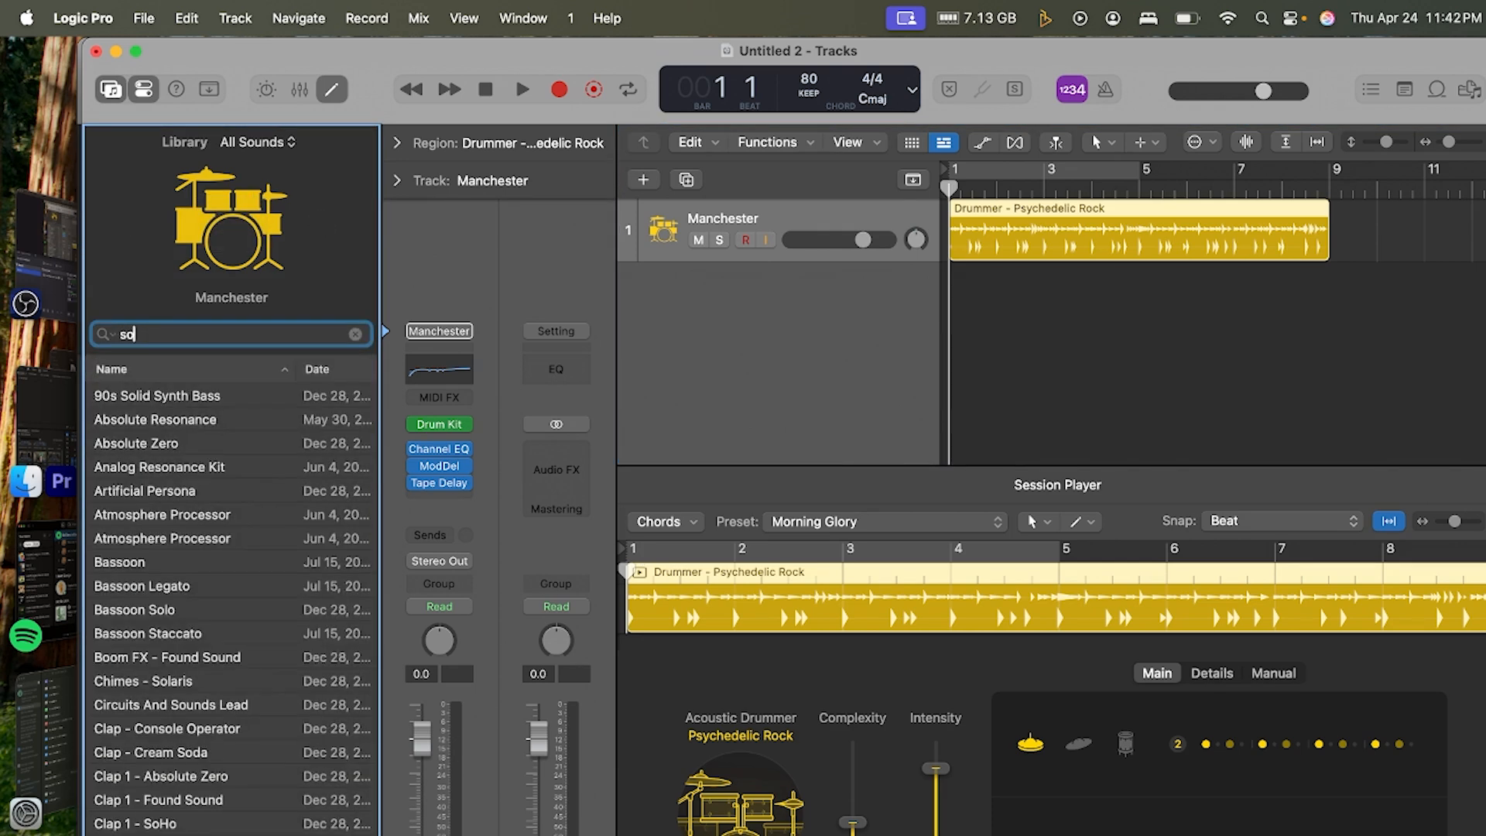
pyautogui.press('BackSpace')
pyautogui.press('BackSpace')
pyautogui.press('BackSpace')
pyautogui.write('socal')
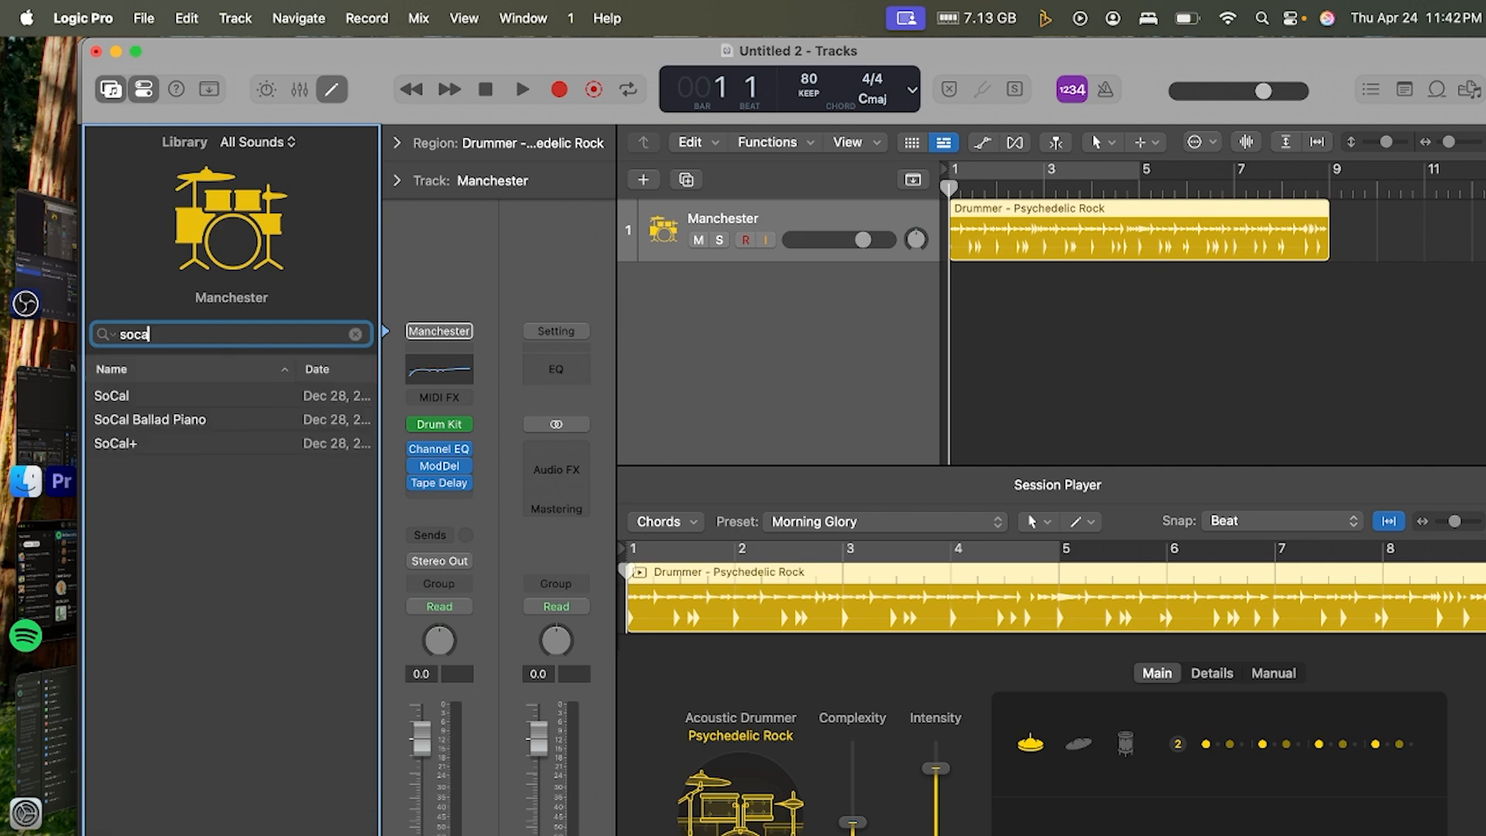
pyautogui.click(179, 395)
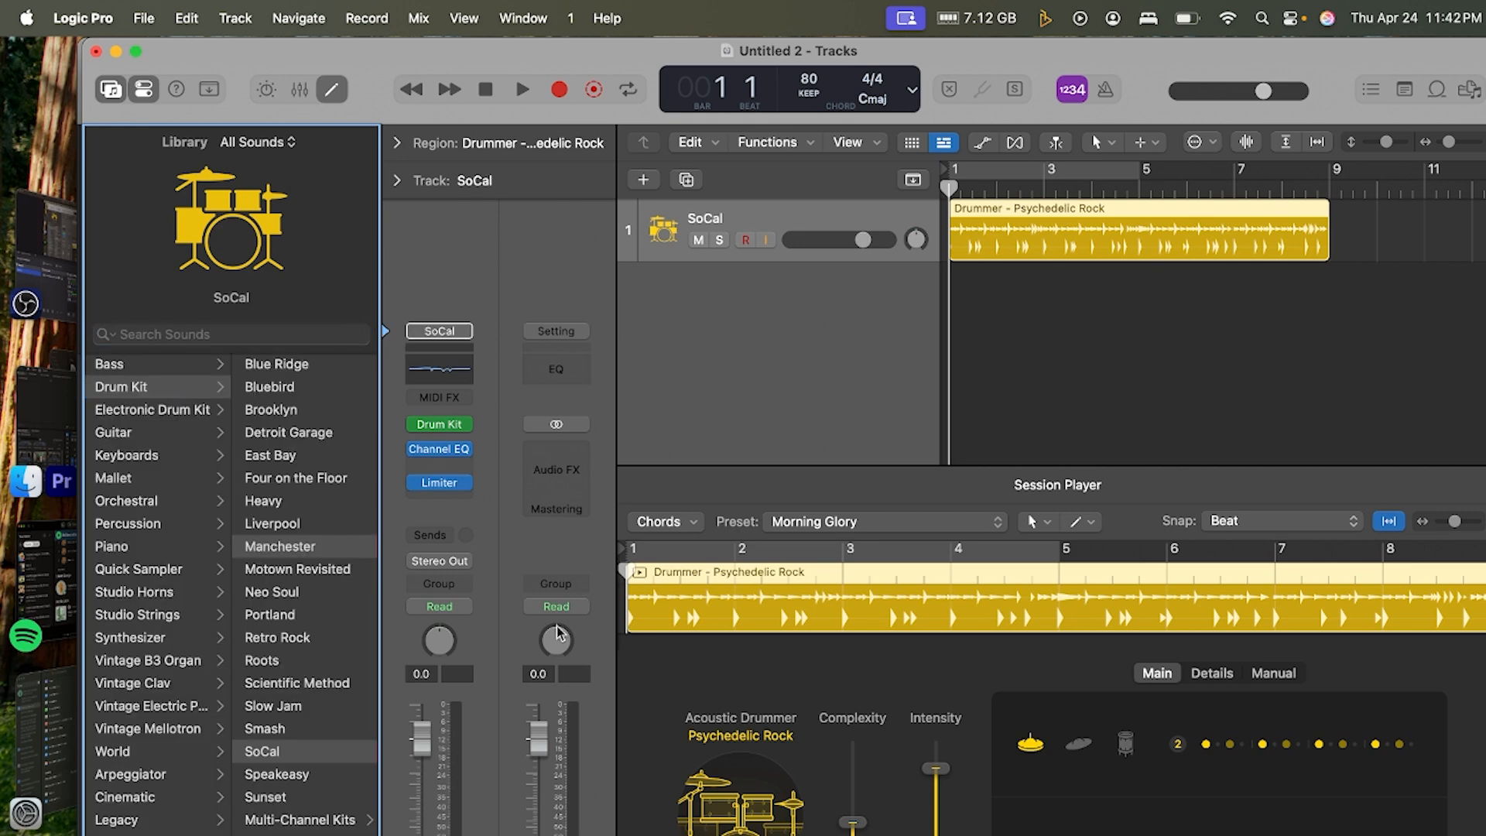
pyautogui.press('space')
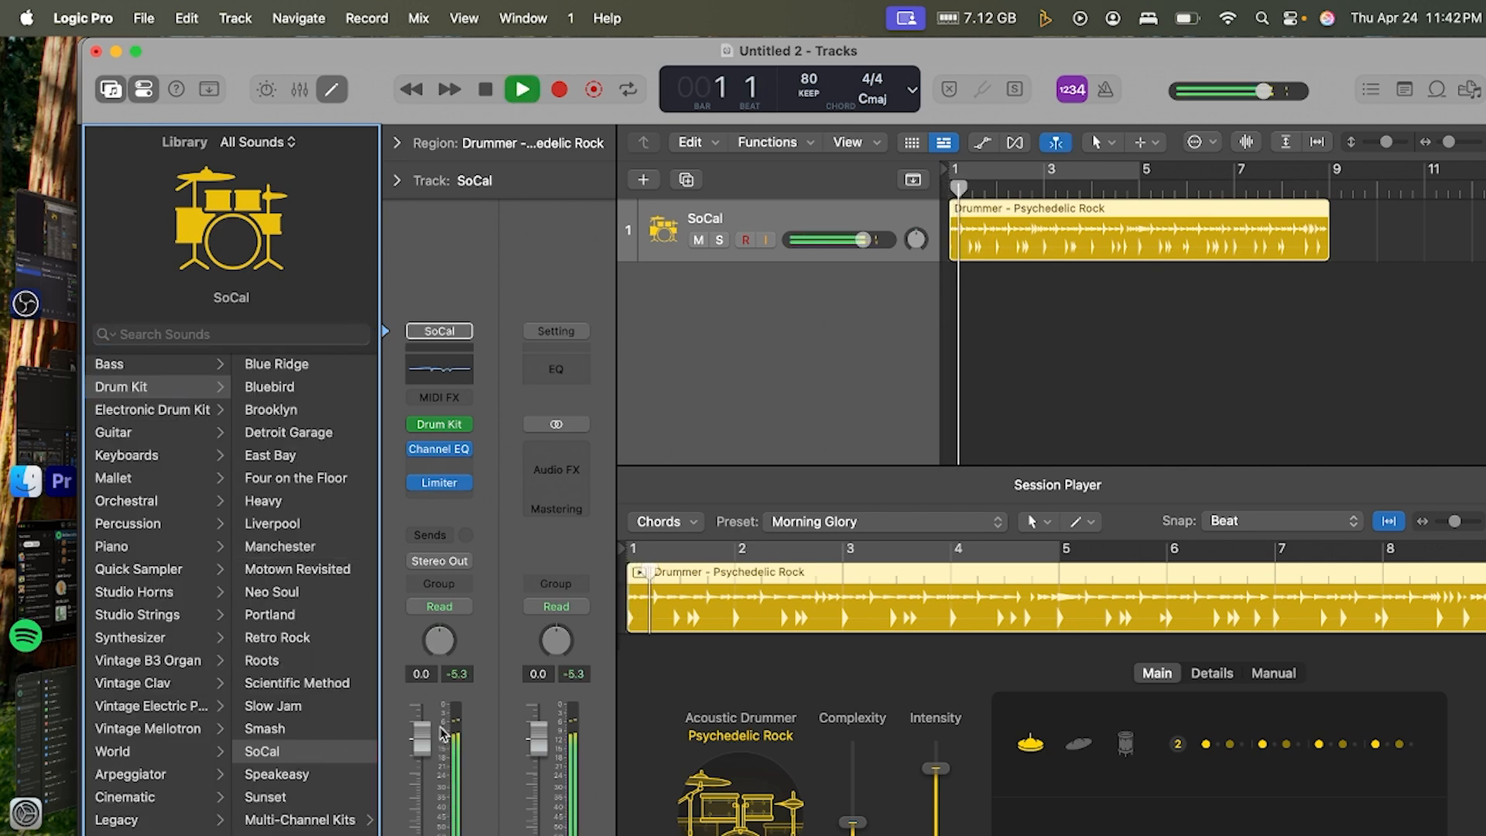
pyautogui.press('space')
# - Switch to OBS and stop the running recording
pyautogui.press('super+Tab')
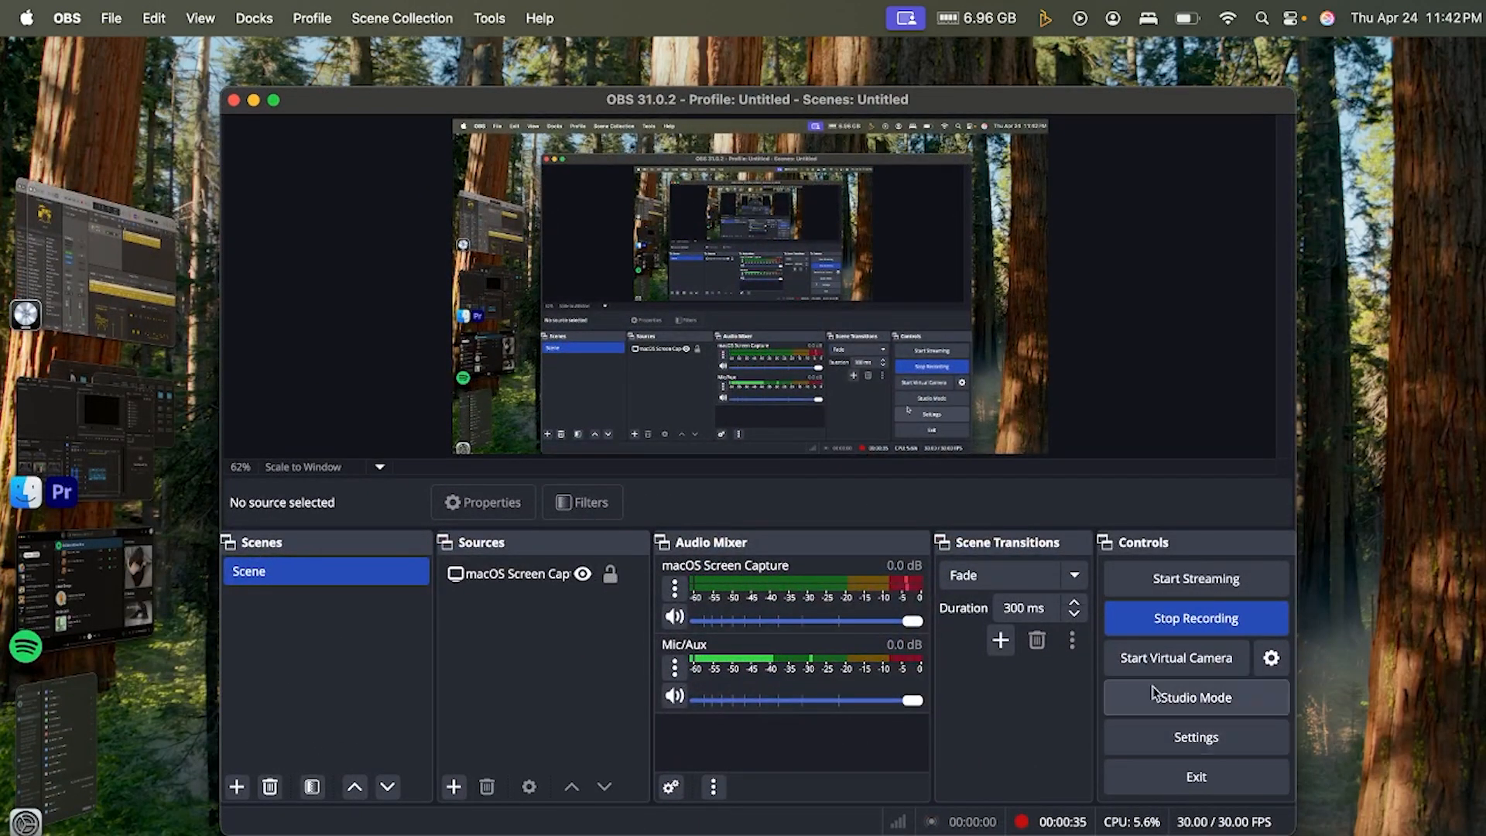
pyautogui.click(1196, 618)
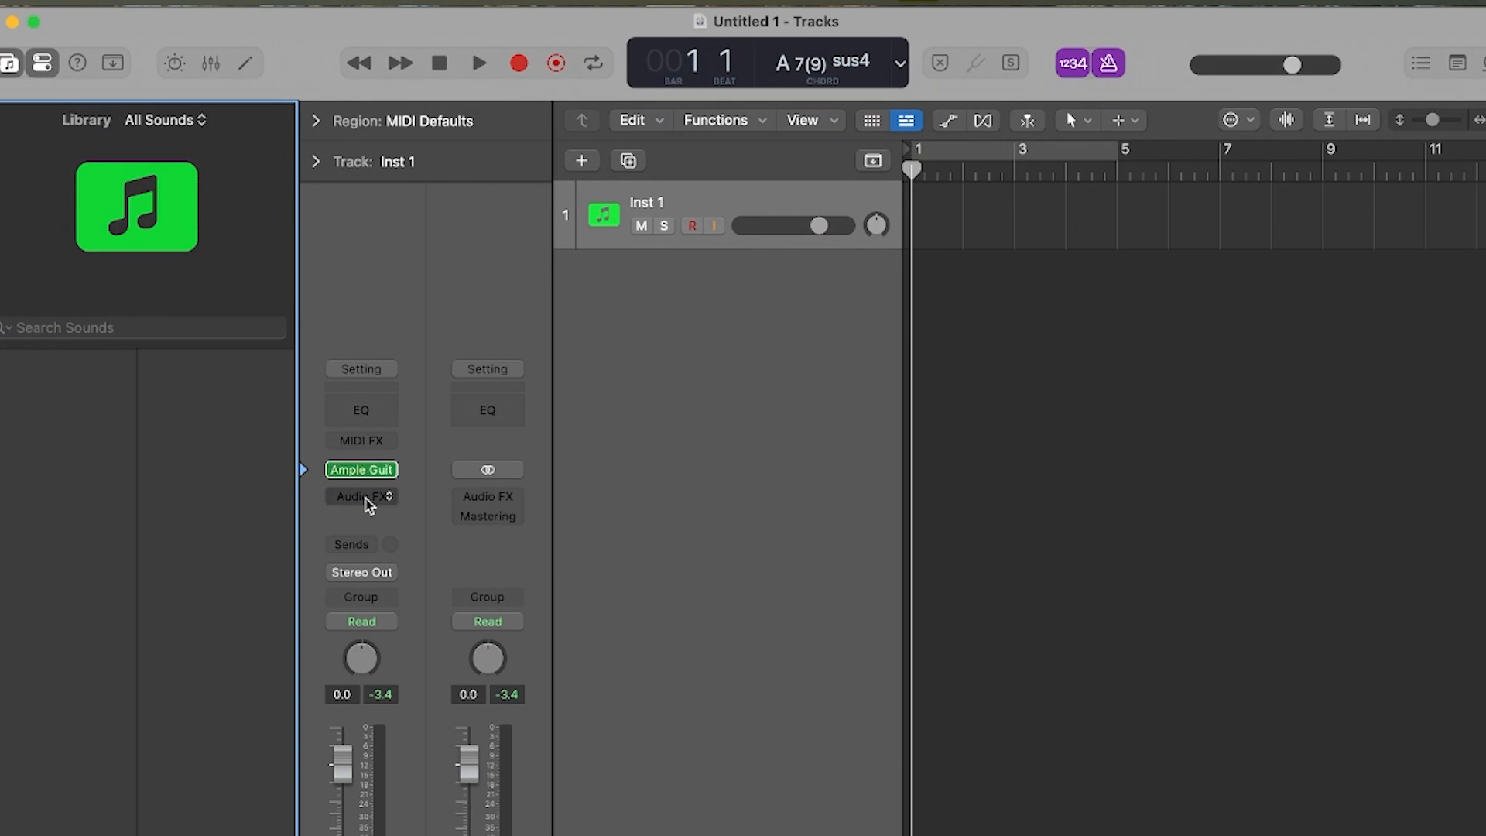
# - Insert a Bitcrusher effect on the Inst 1 track and load its 16 Bit Downshift preset
pyautogui.click(370, 499)
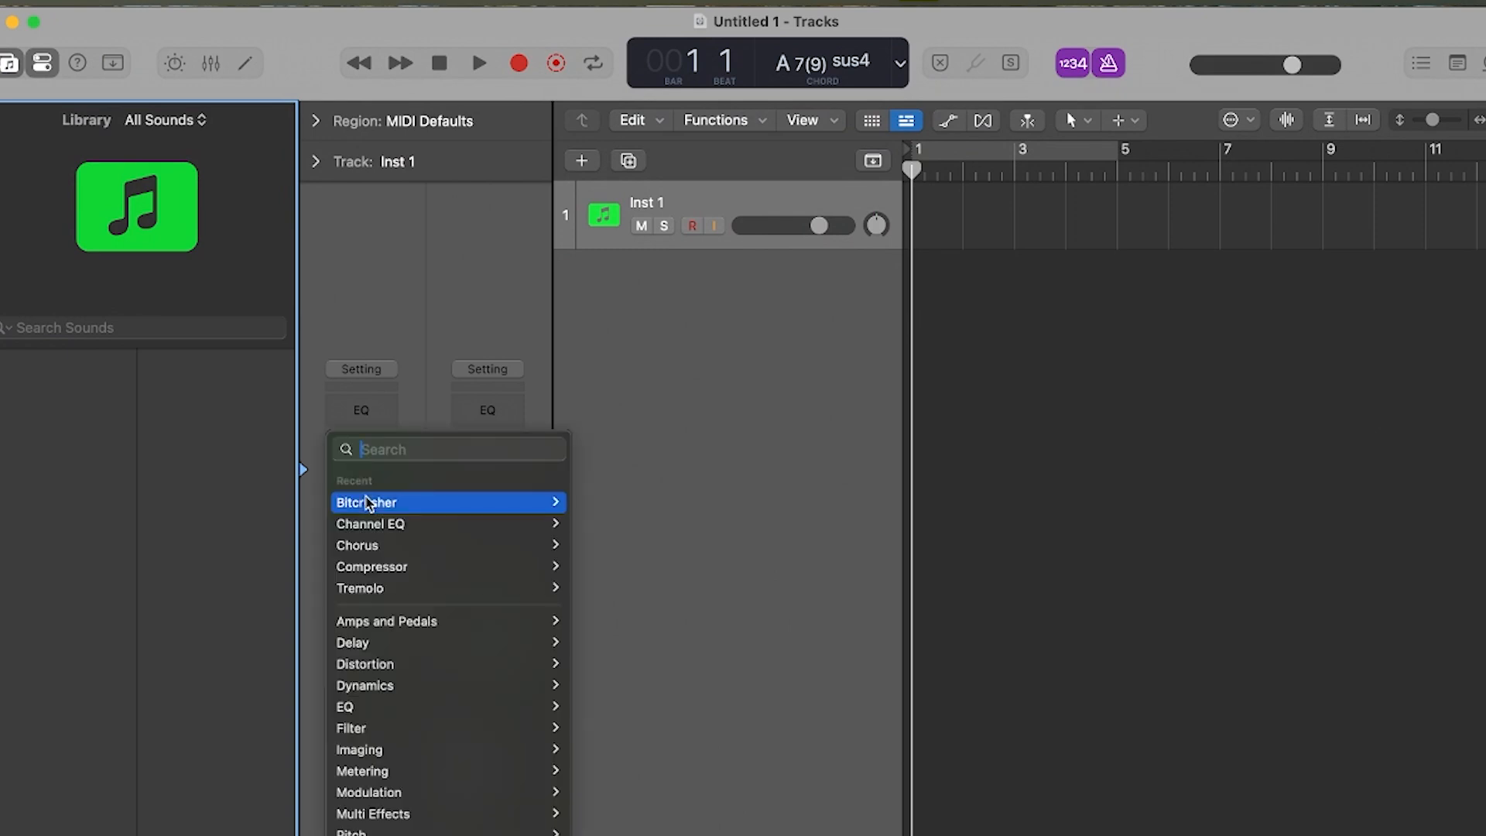
pyautogui.click(657, 723)
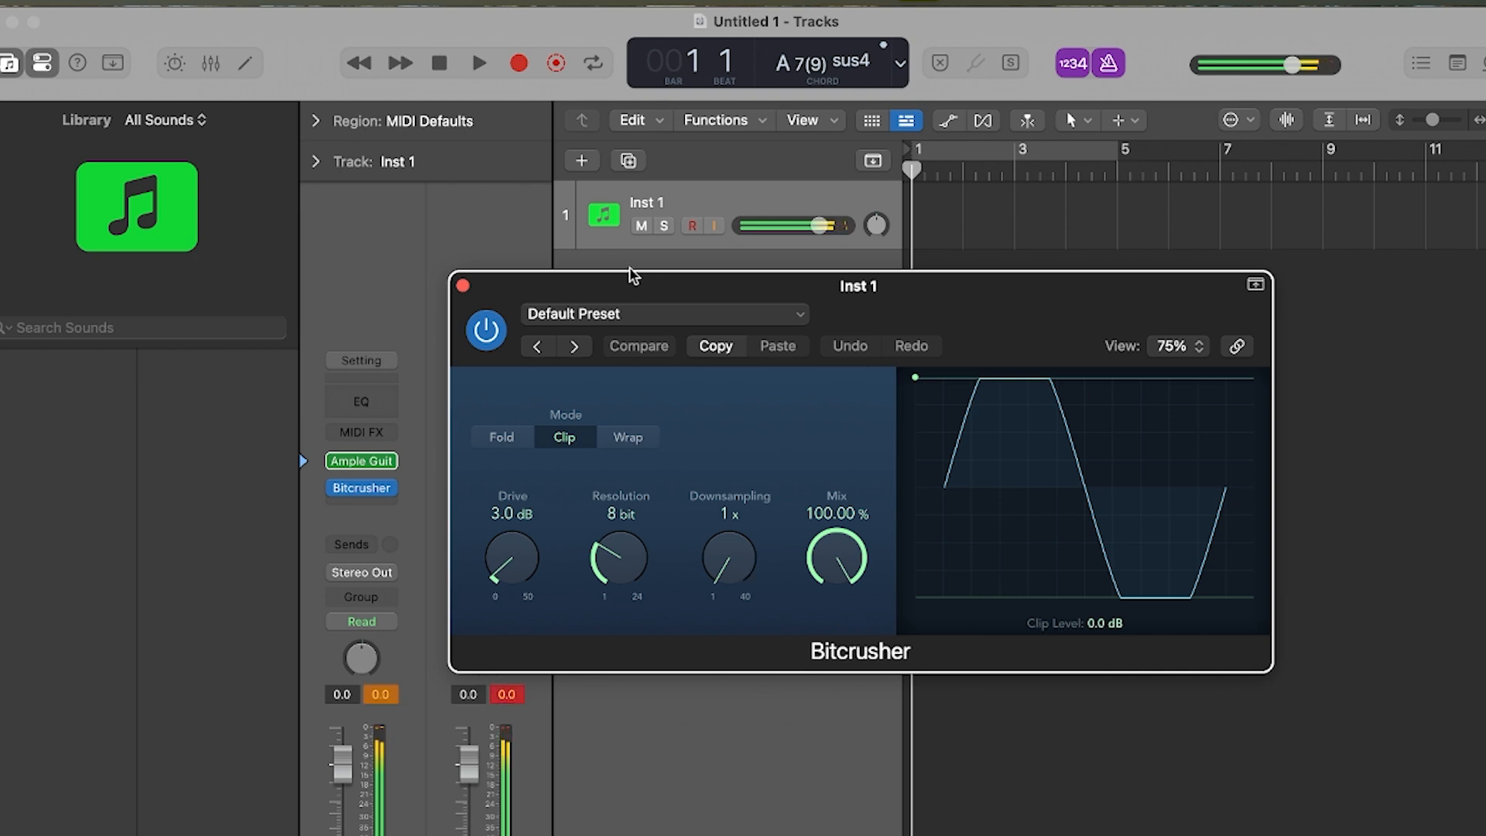
pyautogui.click(639, 314)
pyautogui.click(635, 321)
pyautogui.click(634, 320)
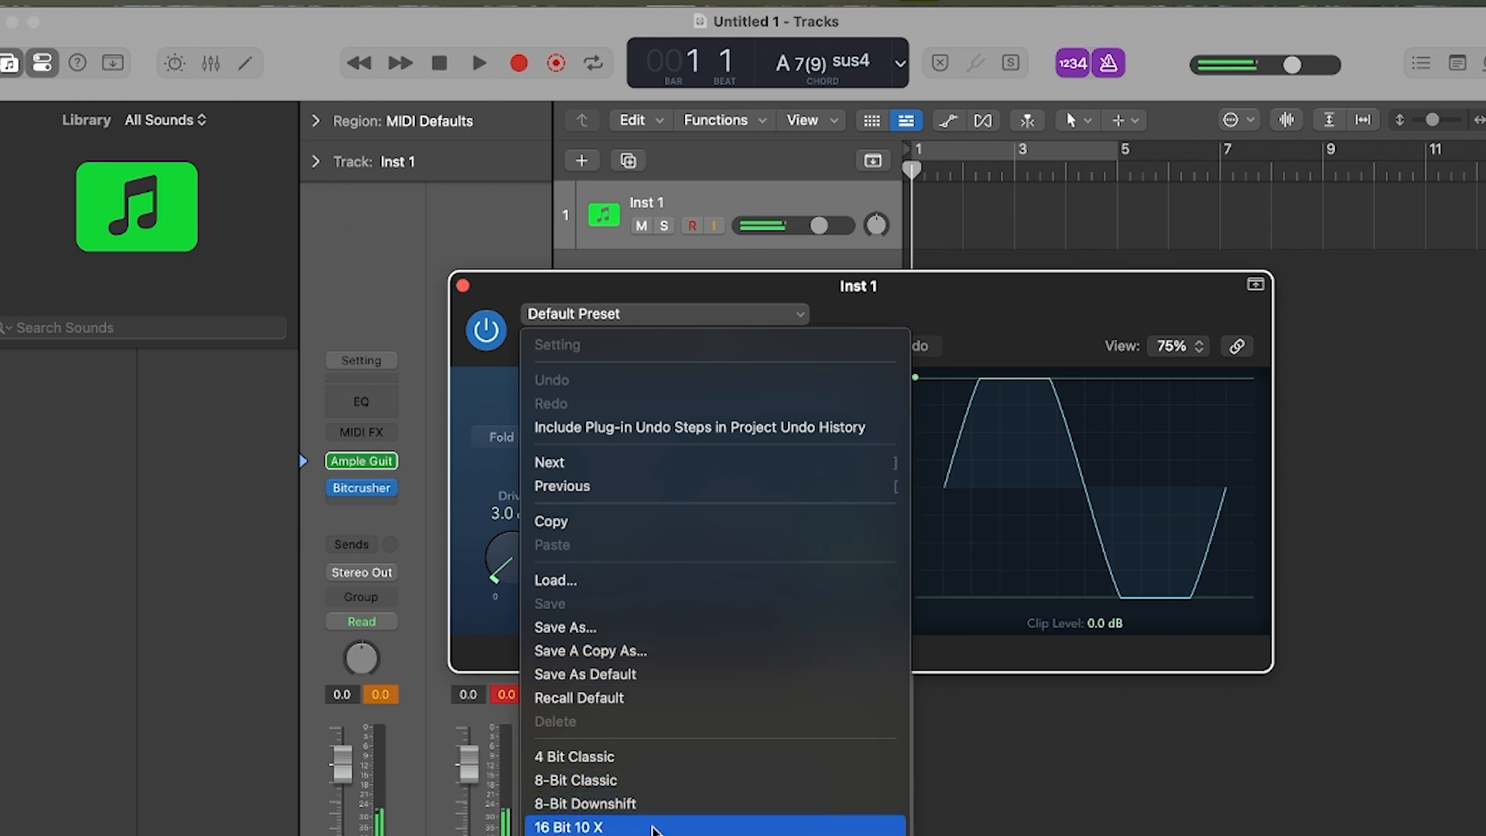
pyautogui.click(573, 835)
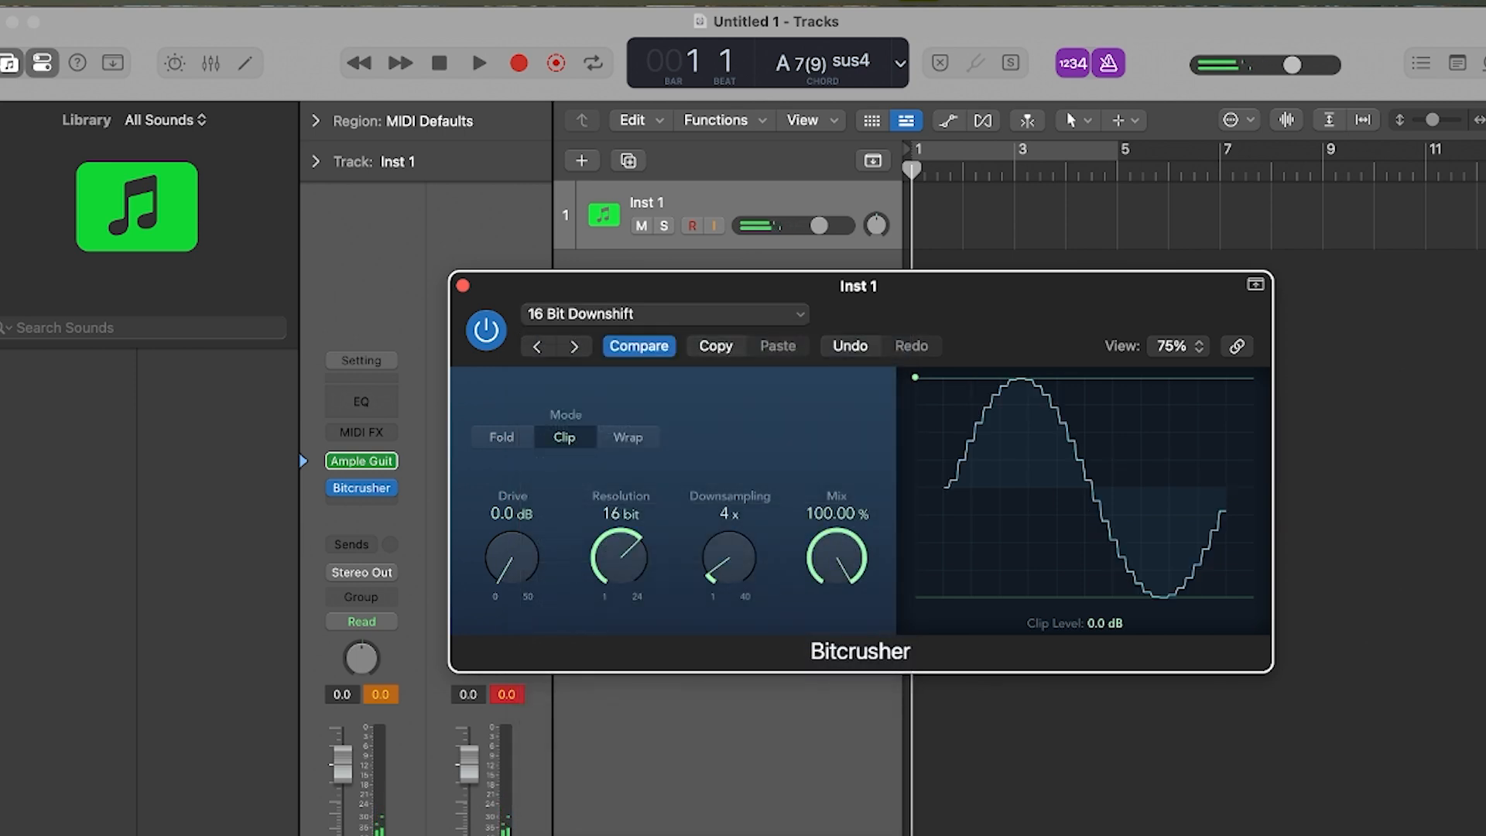
# - Change the Bitcrusher preset to AM Radio and close the effect's window
pyautogui.click(689, 315)
pyautogui.press(']')
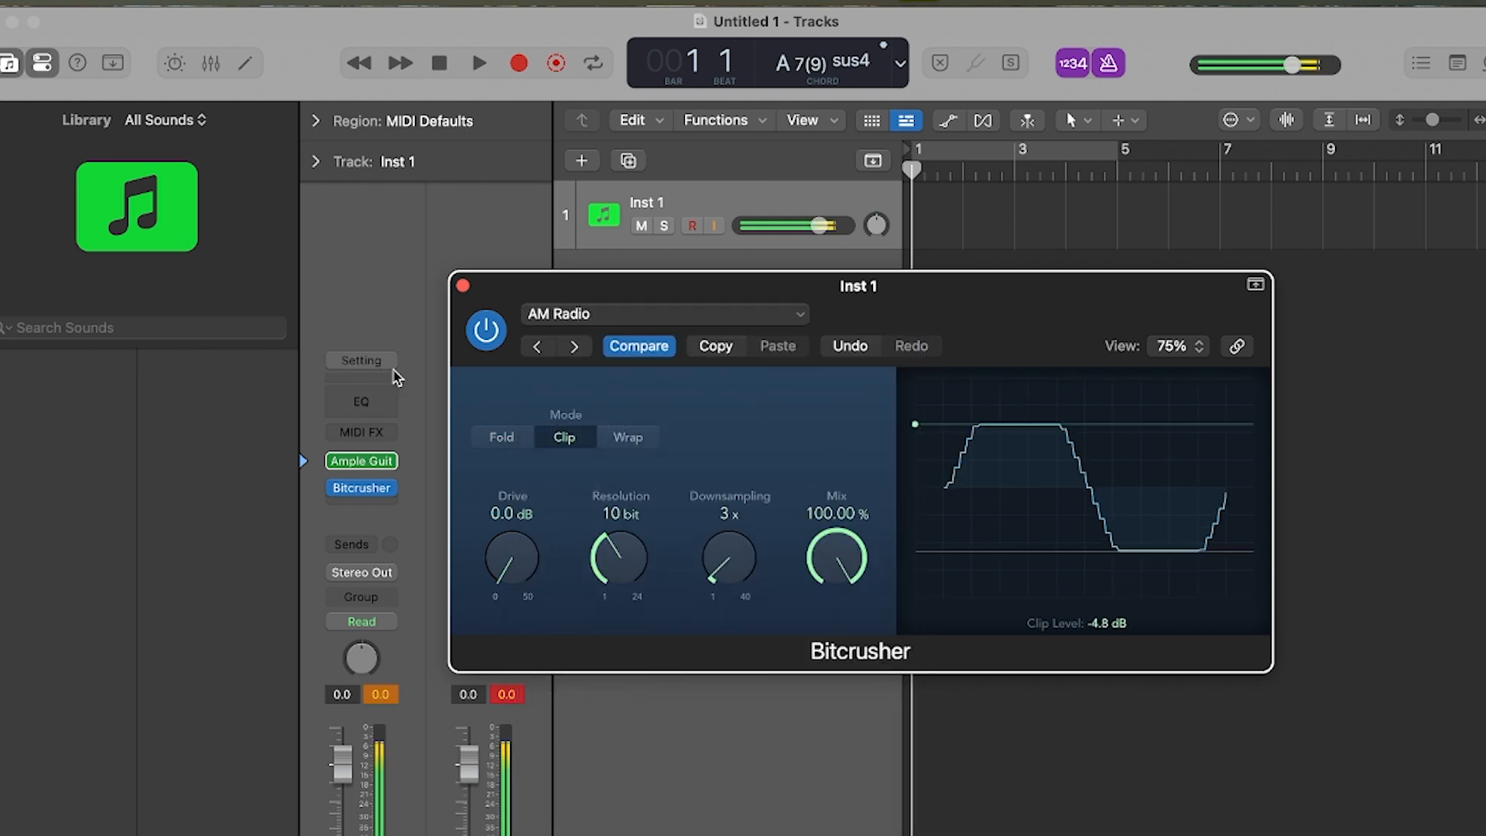
pyautogui.click(462, 285)
# - Look at the semi-hollow Ample Guitar instrument's controls and browse the effects available for the Bitcrusher slot
pyautogui.click(381, 470)
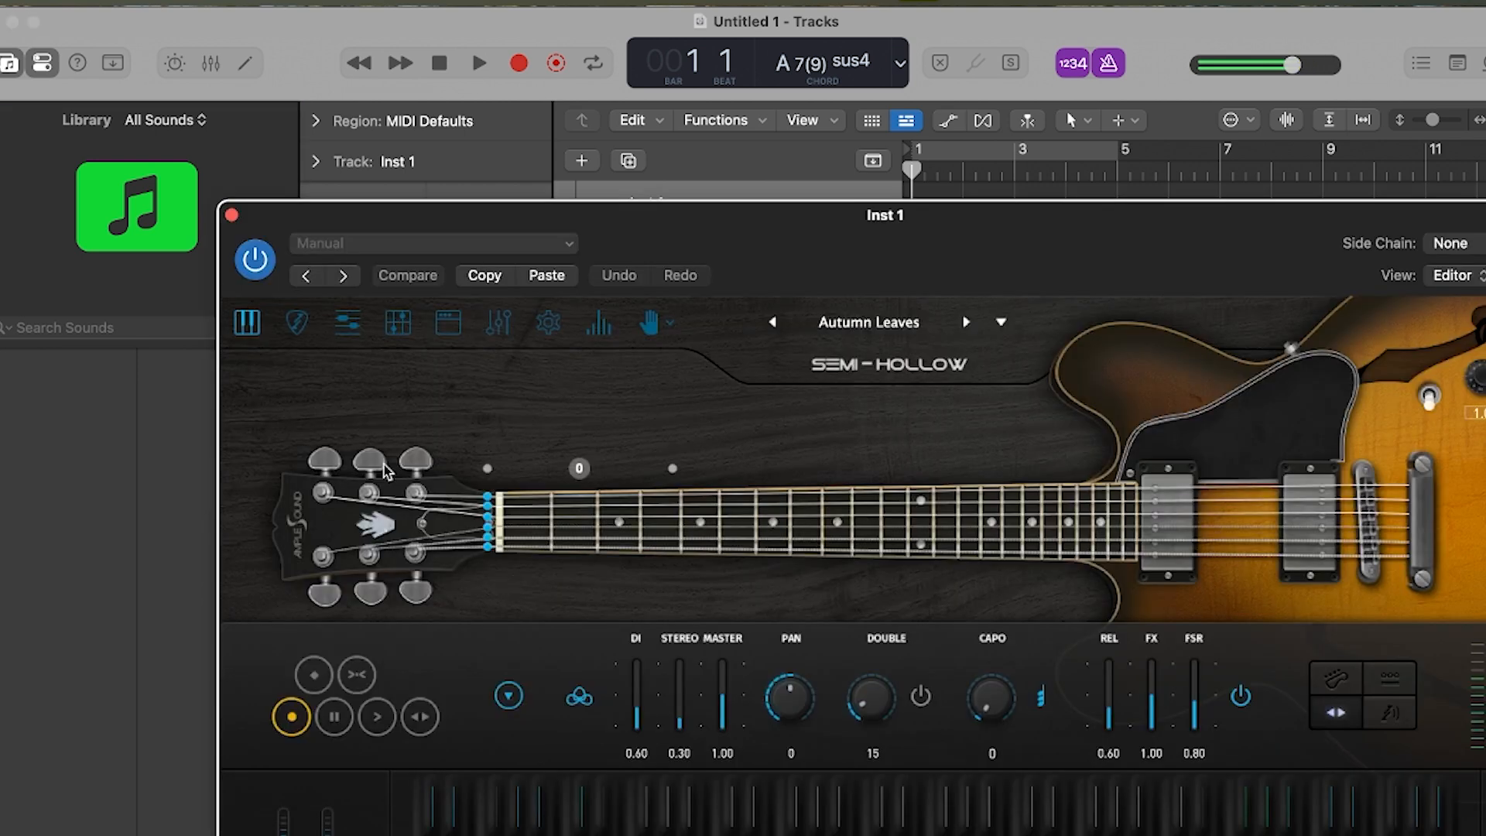
pyautogui.click(234, 212)
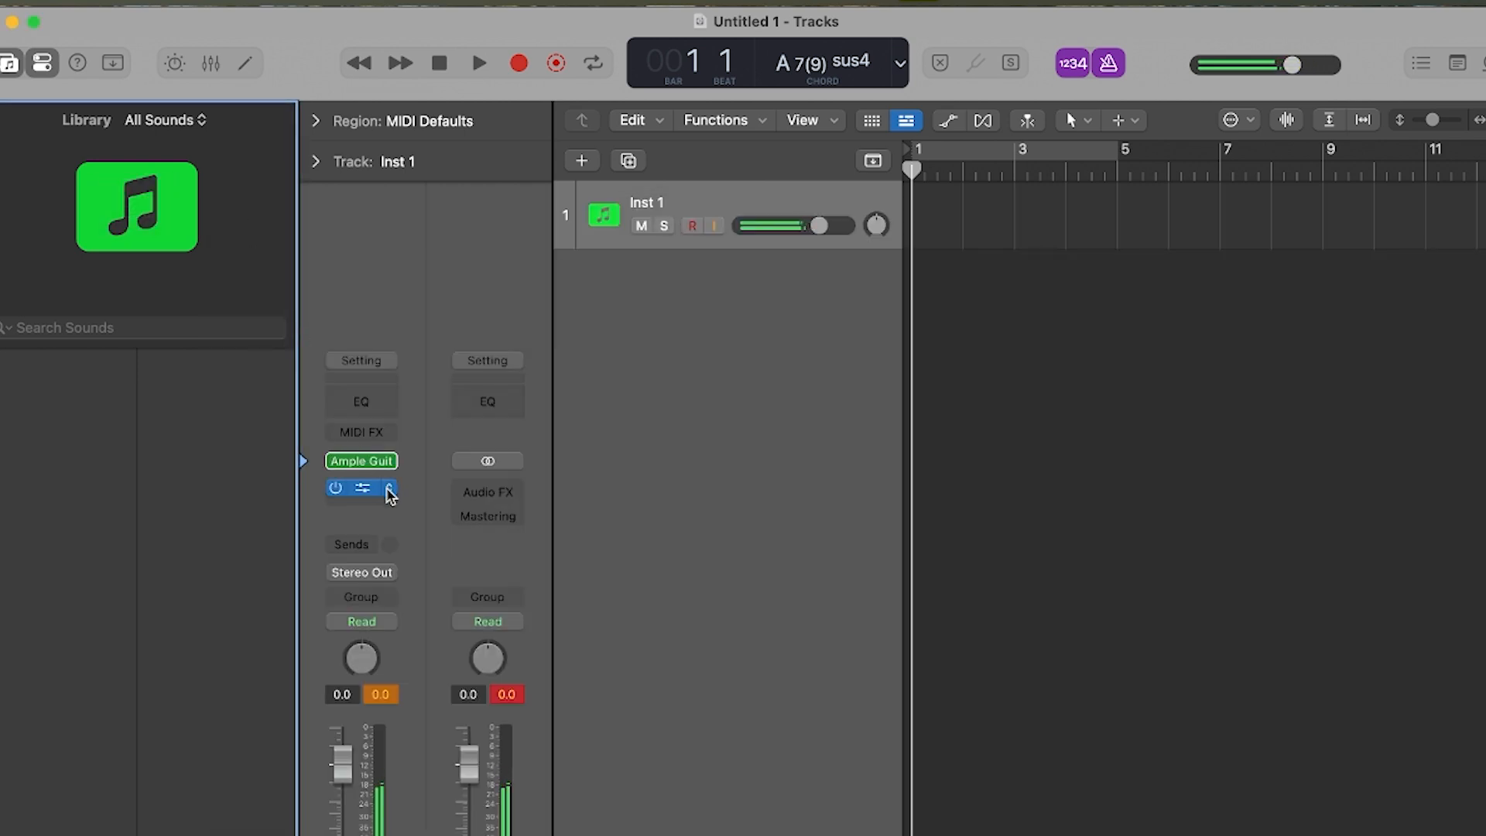
pyautogui.click(390, 493)
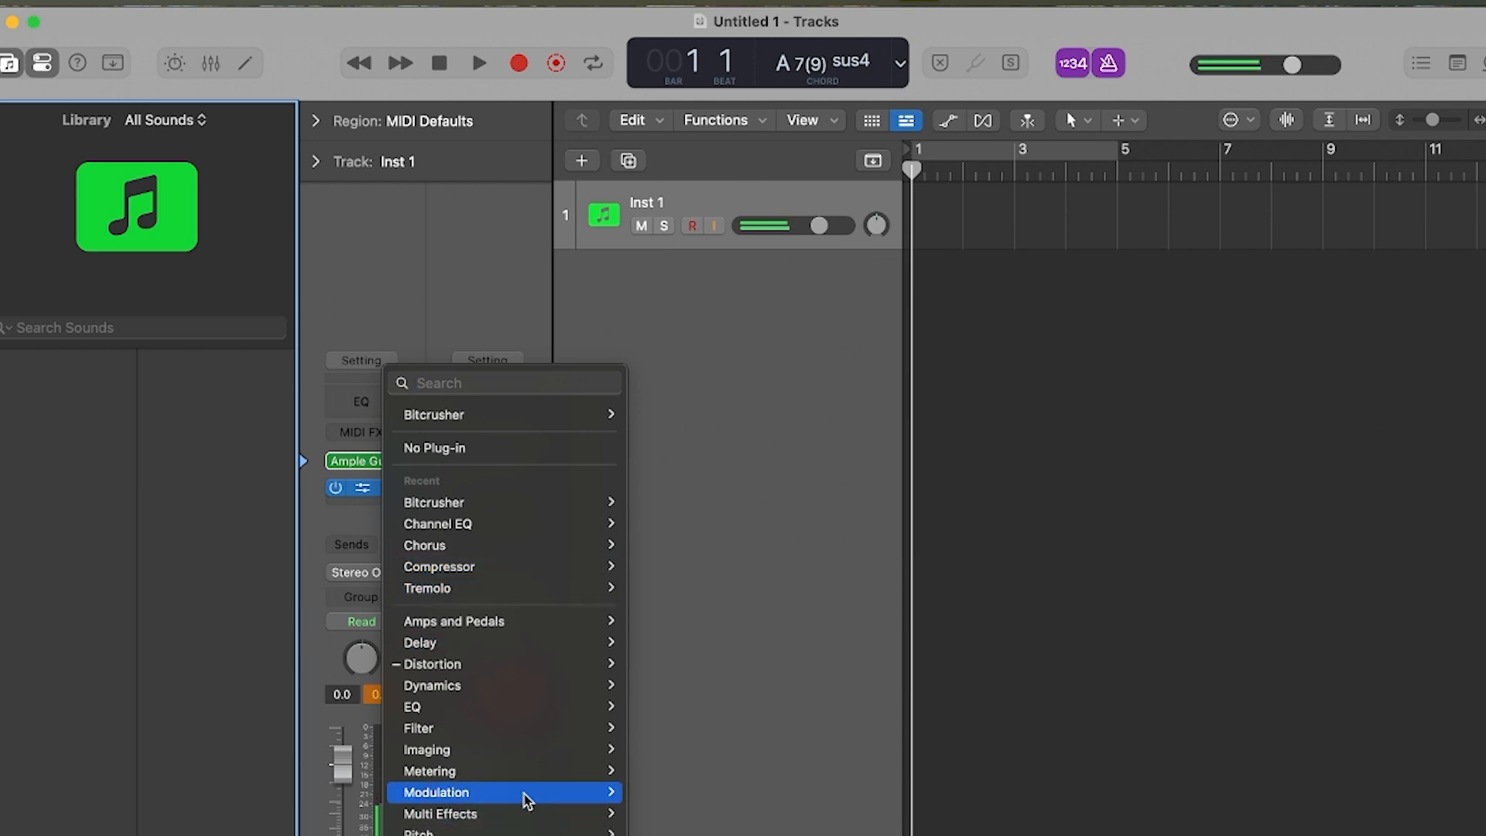
pyautogui.moveTo(524, 818)
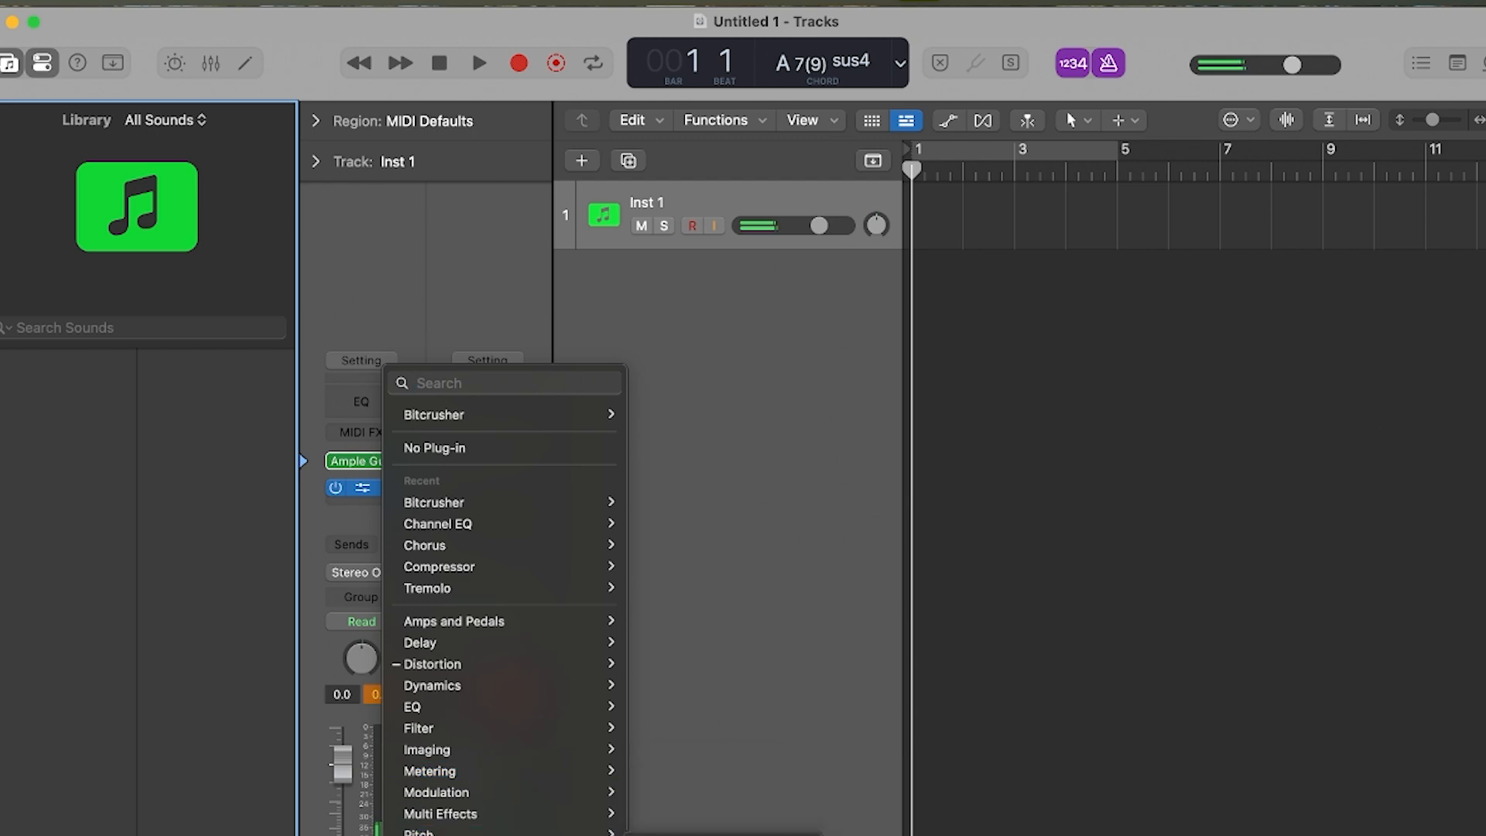
pyautogui.click(712, 664)
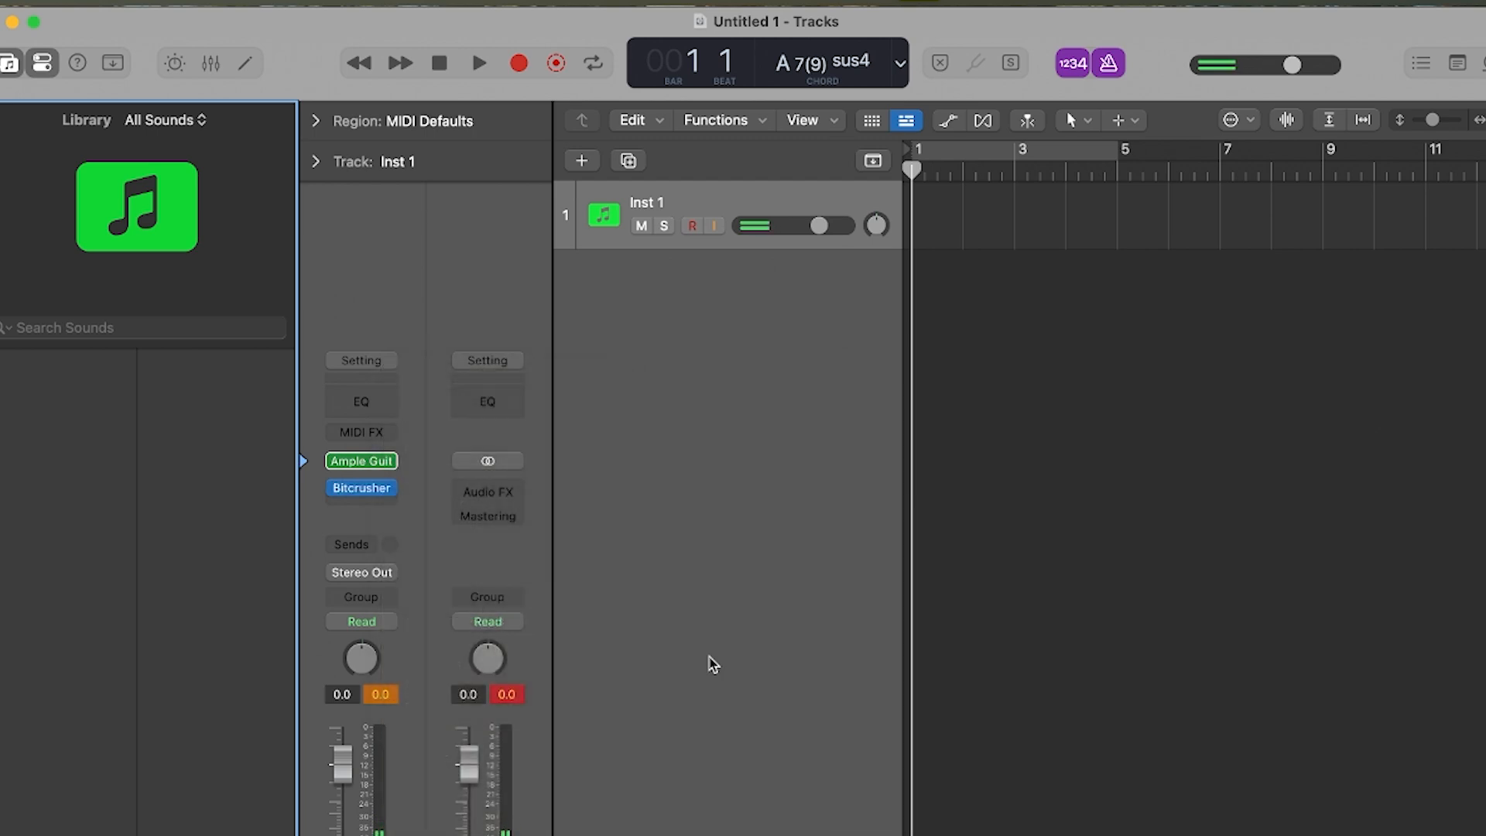